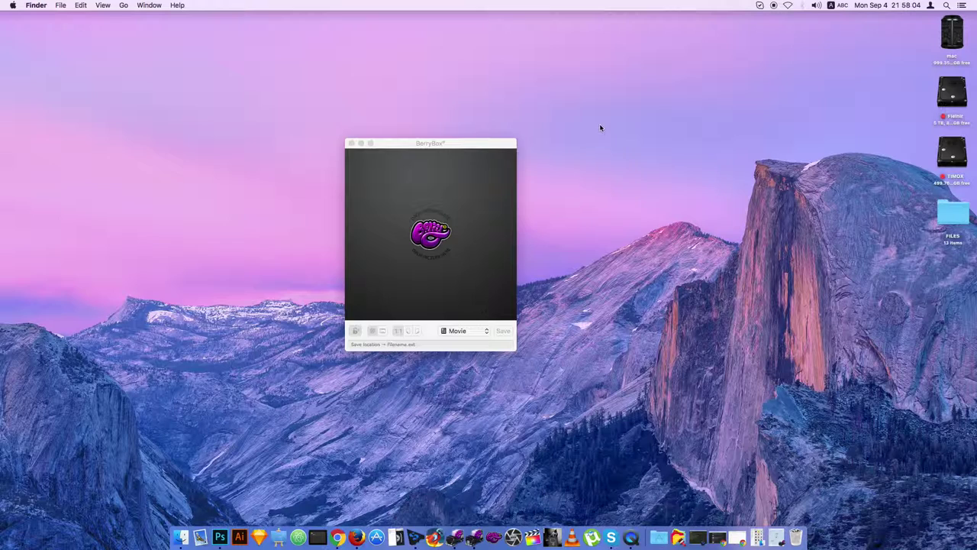
# - Restore the minimised FILES folder window and arrange it beside the BerryBox window
pyautogui.click(477, 202)
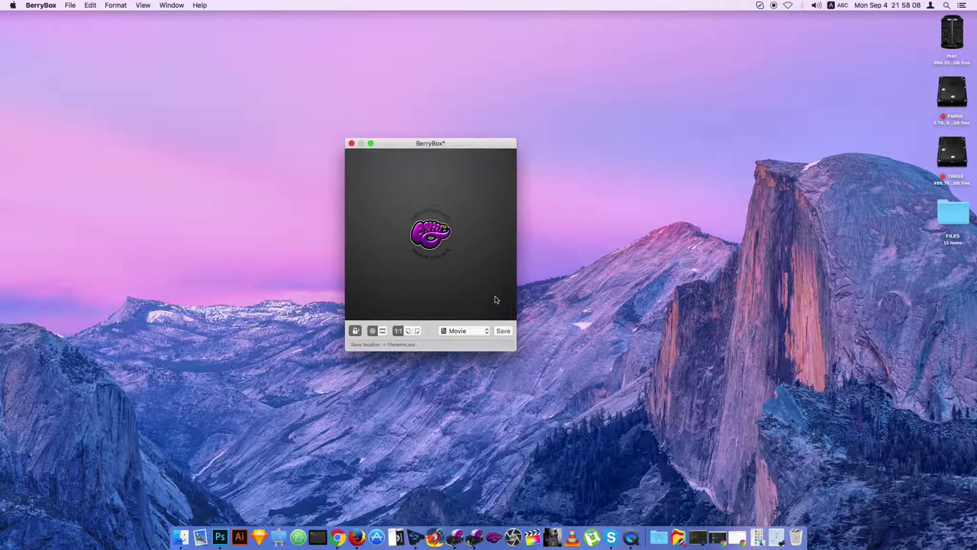
pyautogui.moveTo(487, 143); pyautogui.dragTo(524, 151)
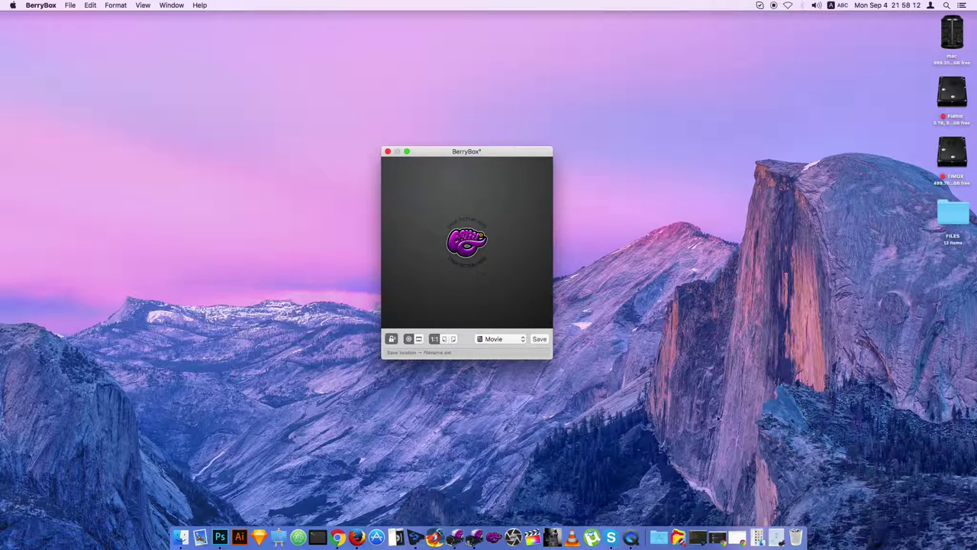
pyautogui.click(756, 537)
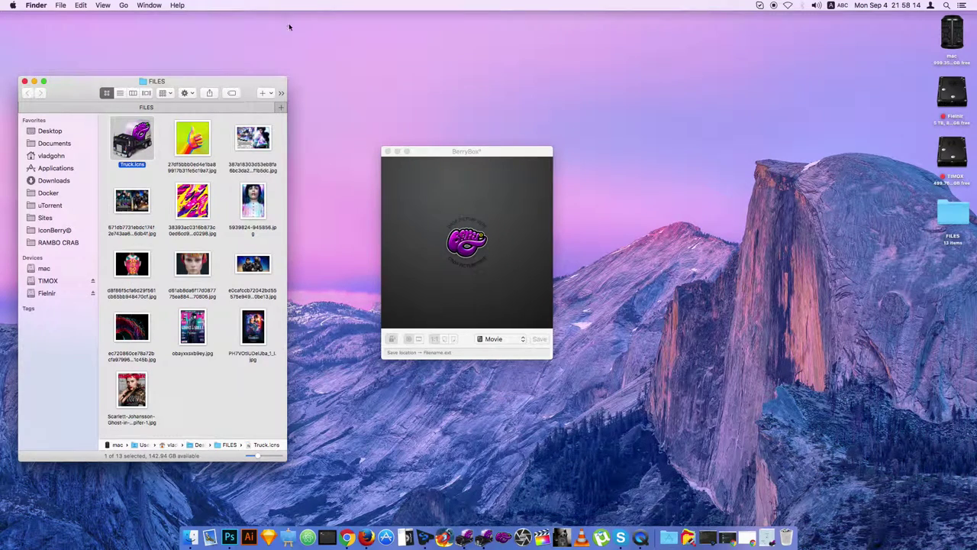
pyautogui.moveTo(252, 85); pyautogui.dragTo(243, 35)
pyautogui.moveTo(480, 283); pyautogui.dragTo(471, 272)
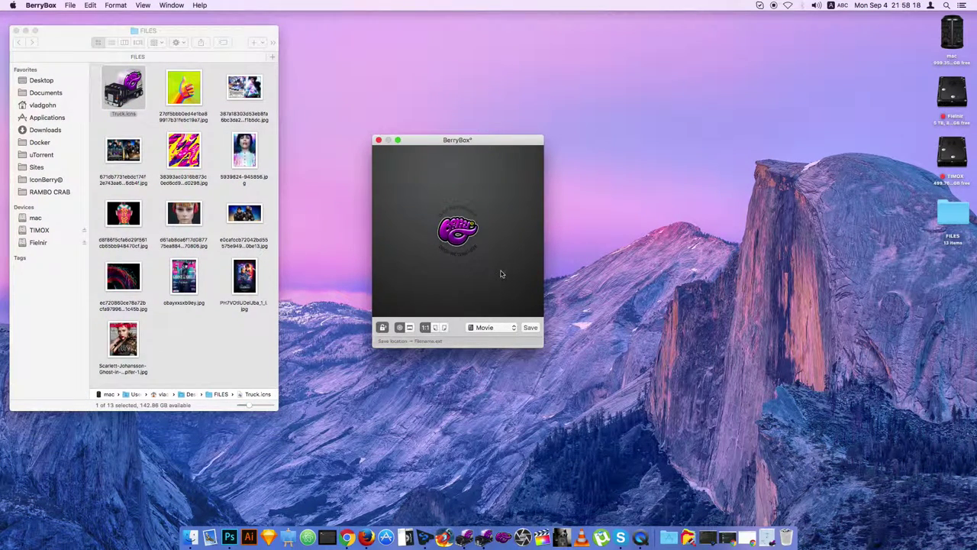
# - Look at the theme selection and preview the Ghost in the Shell and Valerian cover images in the FILES folder
pyautogui.click(488, 328)
pyautogui.click(495, 328)
pyautogui.click(245, 89)
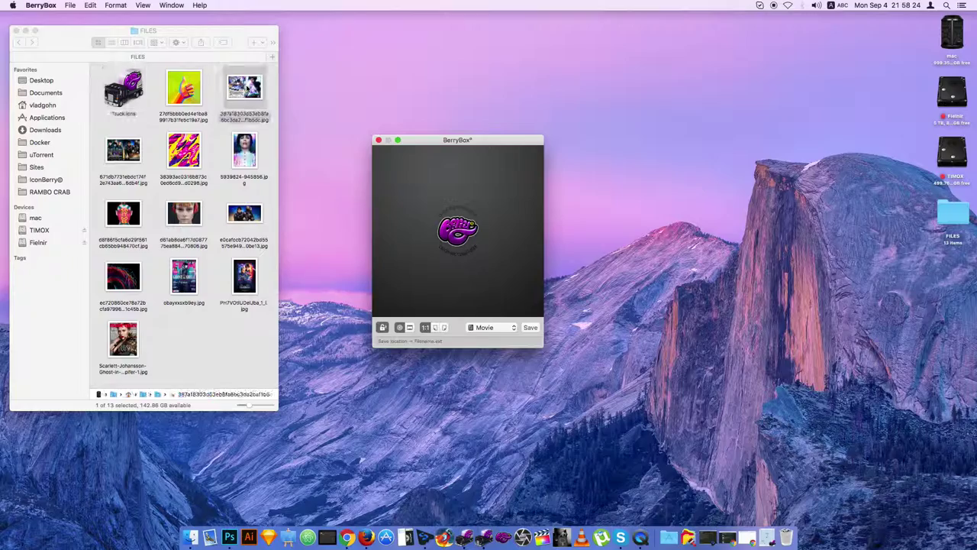
pyautogui.moveTo(245, 89)
pyautogui.mouseDown()
pyautogui.moveTo(462, 288)
pyautogui.moveTo(213, 104)
pyautogui.moveTo(246, 105)
pyautogui.mouseUp()
pyautogui.press('space')
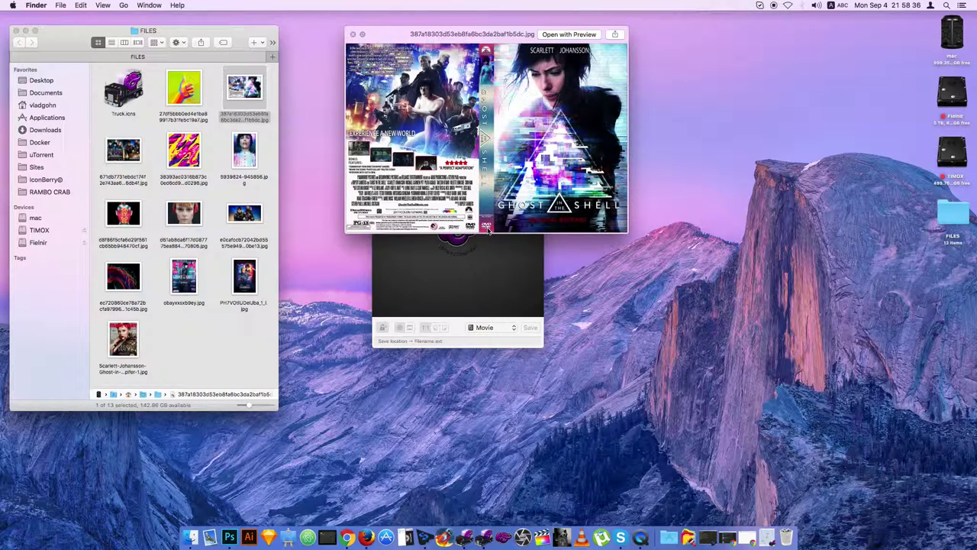
pyautogui.press('Right')
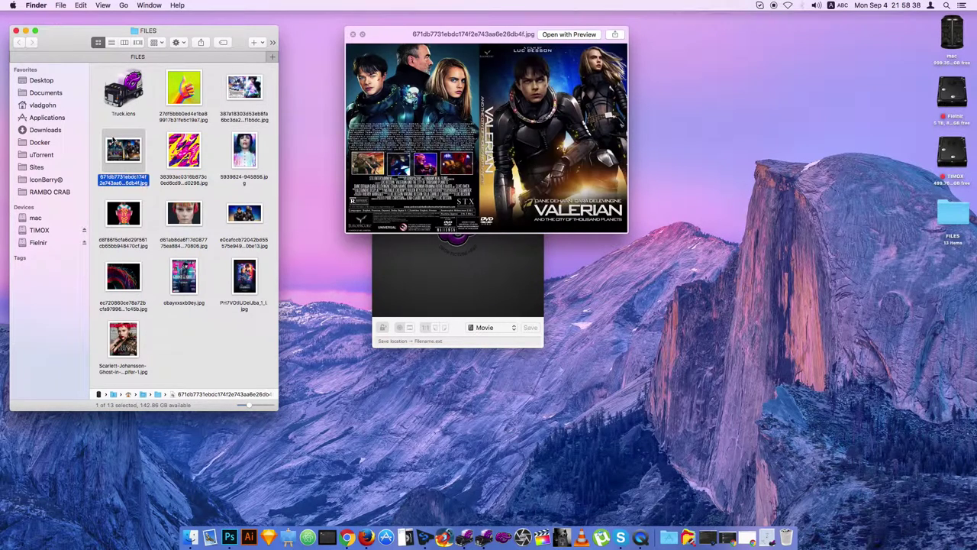
pyautogui.press('space')
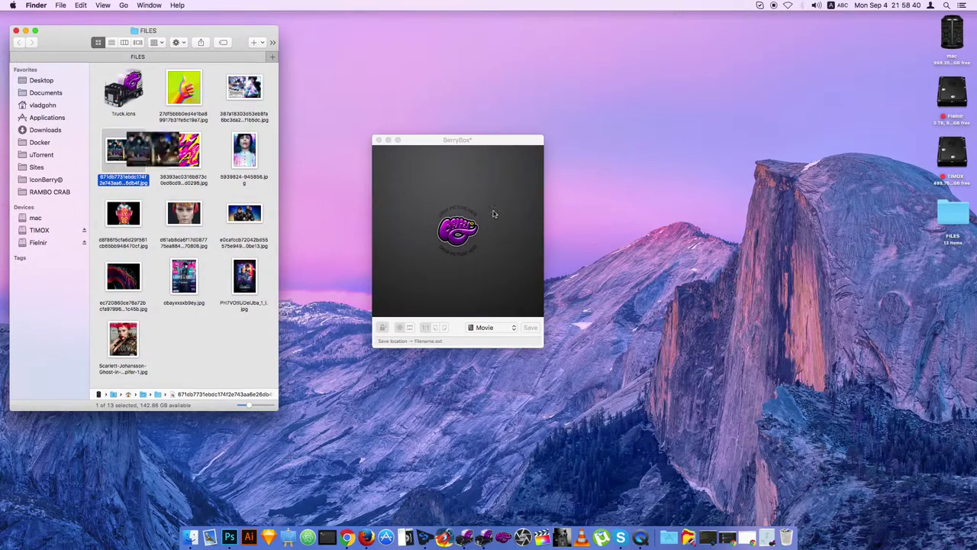
# - Load the full Ghost in the Shell DVD cover image from the FILES folder into the Movie theme and move the BerryBox window up
pyautogui.moveTo(230, 96); pyautogui.dragTo(525, 268)
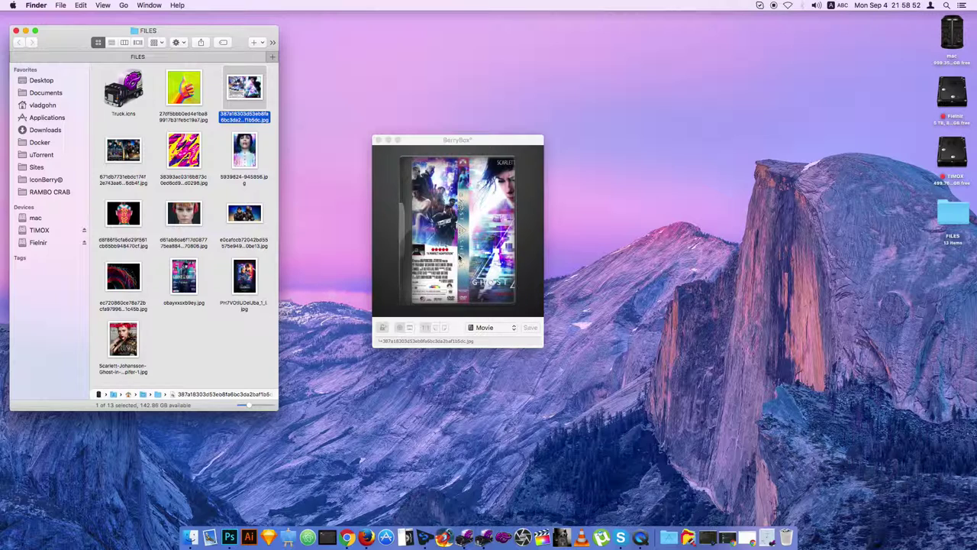
pyautogui.click(461, 334)
pyautogui.moveTo(461, 334); pyautogui.dragTo(465, 286)
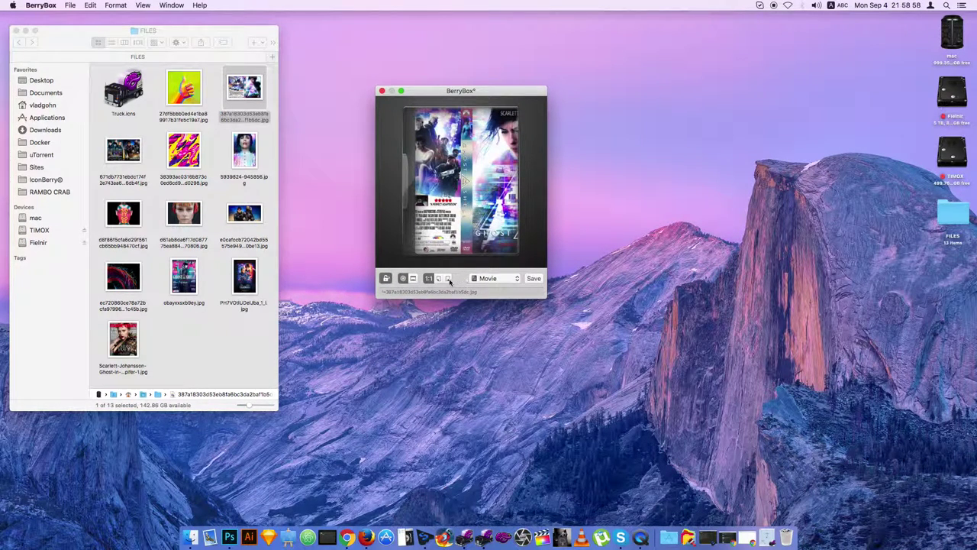
# - Compare the full, back-cover and front-cover crops of the Ghost in the Shell image, ending on the front cover
pyautogui.click(439, 280)
pyautogui.click(448, 279)
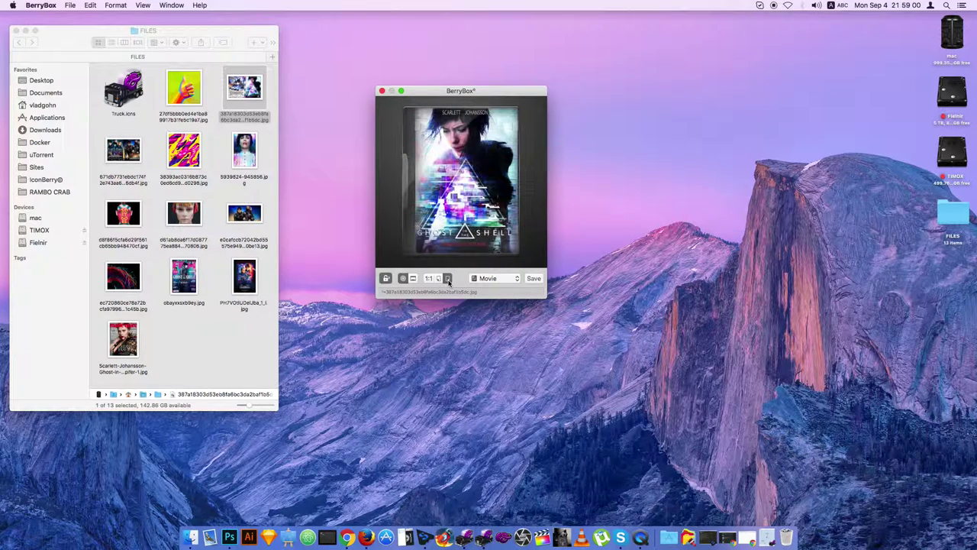
pyautogui.click(440, 280)
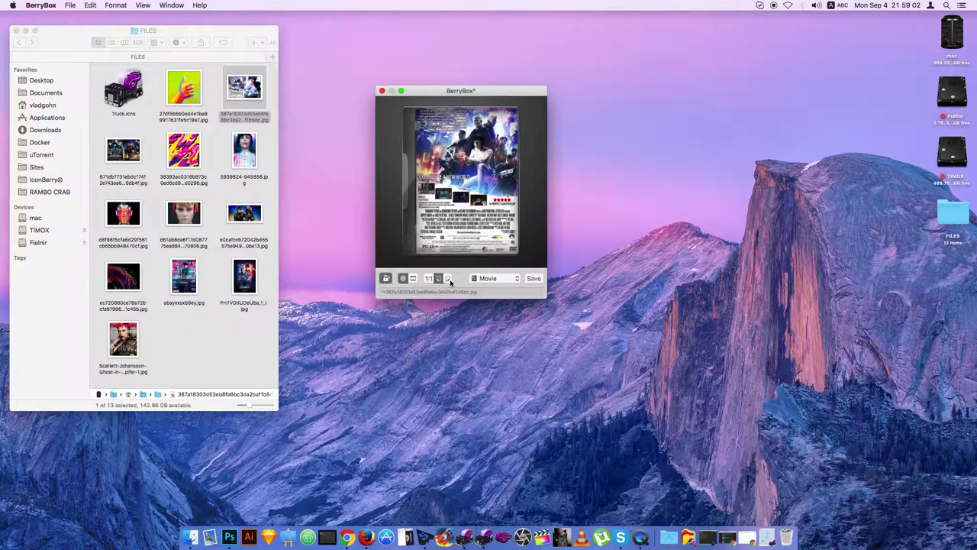
pyautogui.click(449, 280)
pyautogui.click(439, 279)
pyautogui.click(430, 279)
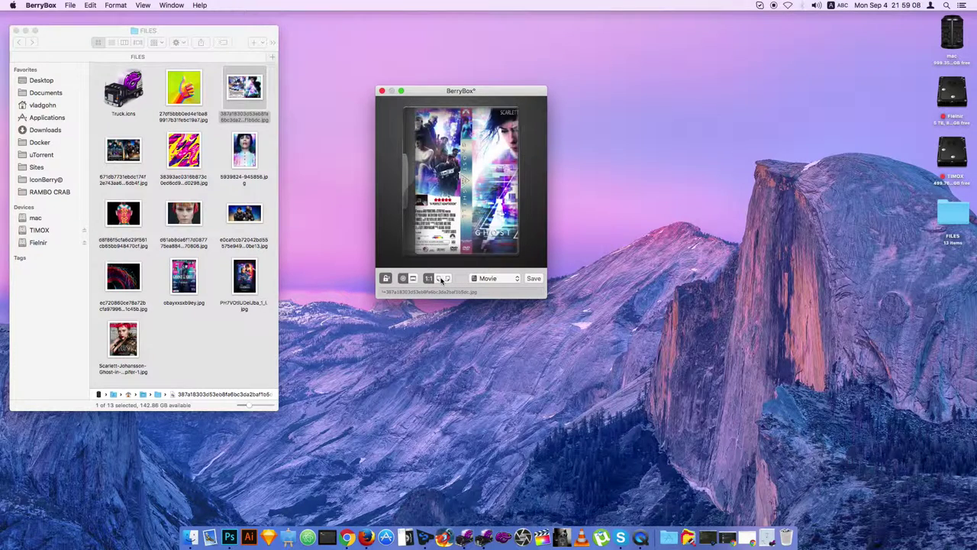
pyautogui.click(440, 279)
pyautogui.click(448, 280)
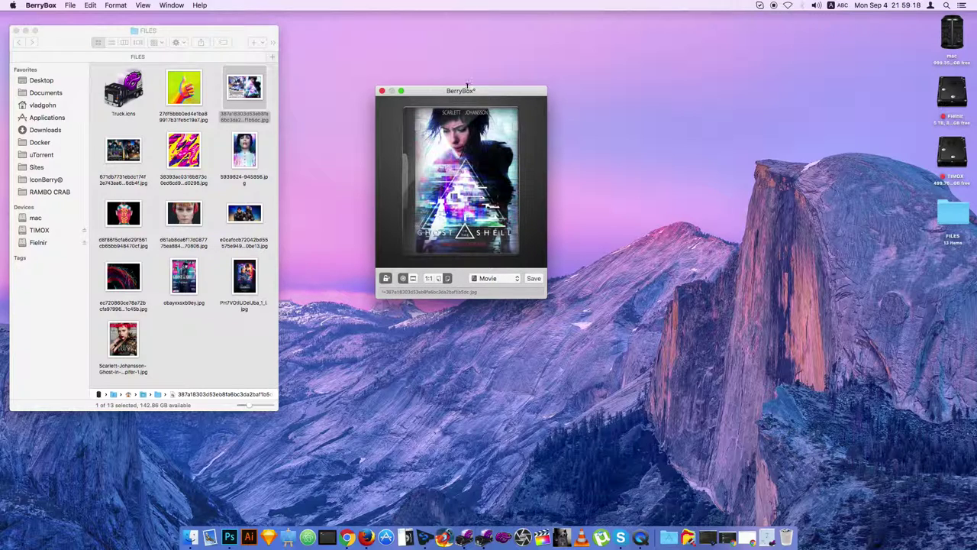
# - Place the FILES and BerryBox windows side by side and save the Ghost in the Shell icon to the Desktop
pyautogui.moveTo(466, 89); pyautogui.dragTo(477, 86)
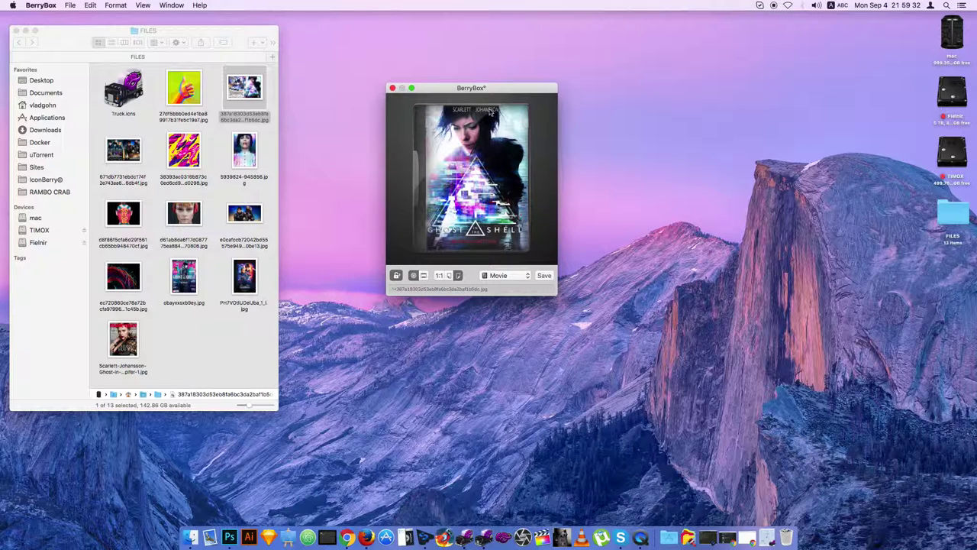
pyautogui.moveTo(196, 35); pyautogui.dragTo(306, 38)
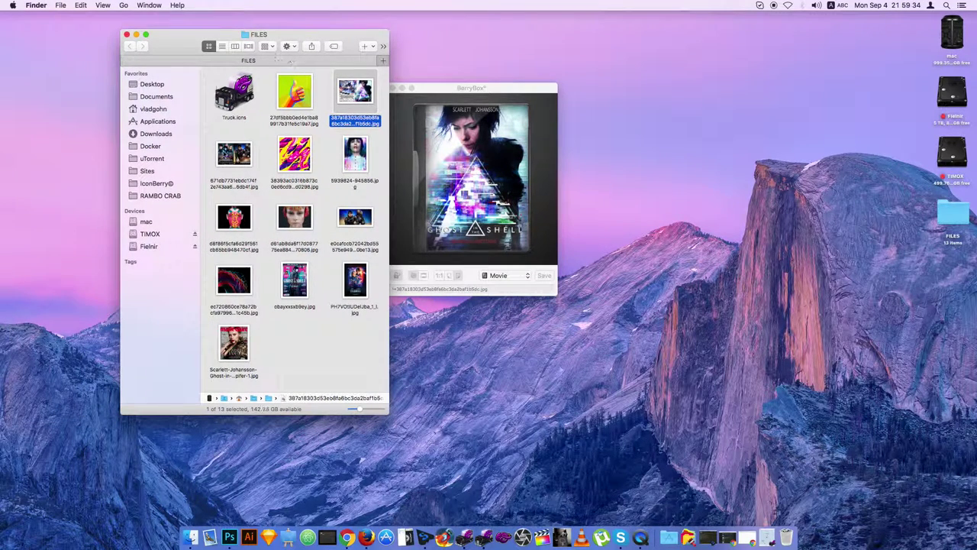
pyautogui.moveTo(444, 98); pyautogui.dragTo(474, 81)
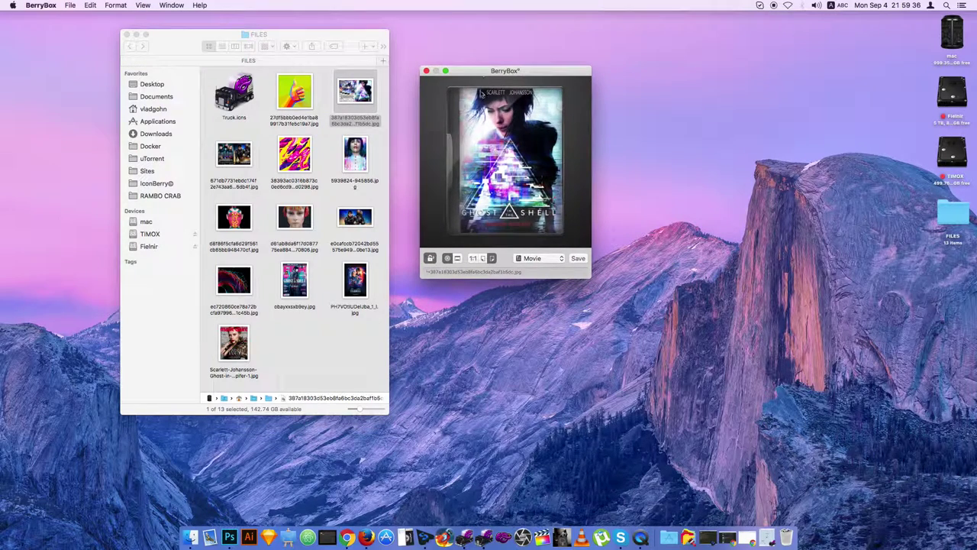
pyautogui.click(456, 258)
pyautogui.click(578, 259)
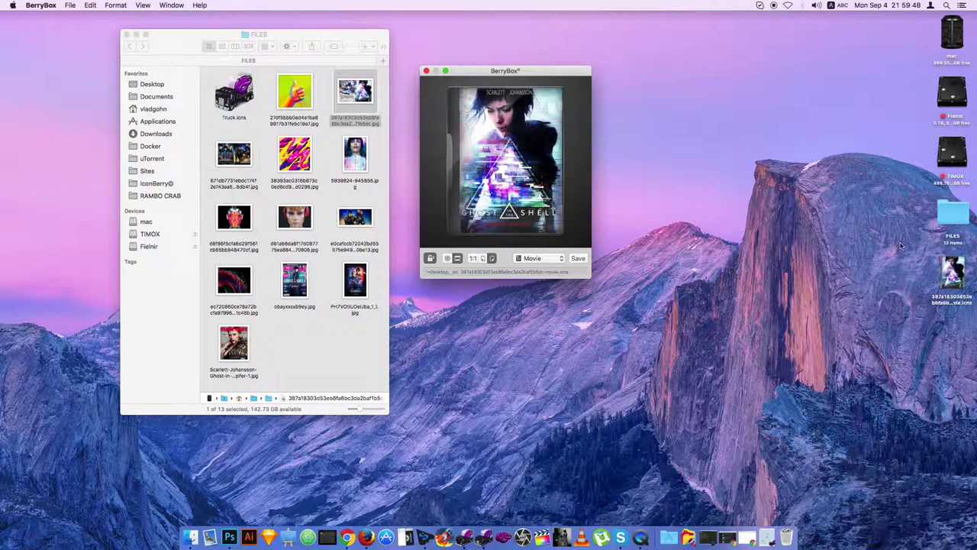
# - Move the saved icon file beside the BerryBox window, create a new folder below it and open the folder's info
pyautogui.moveTo(952, 275); pyautogui.dragTo(662, 113)
pyautogui.rightClick(665, 181)
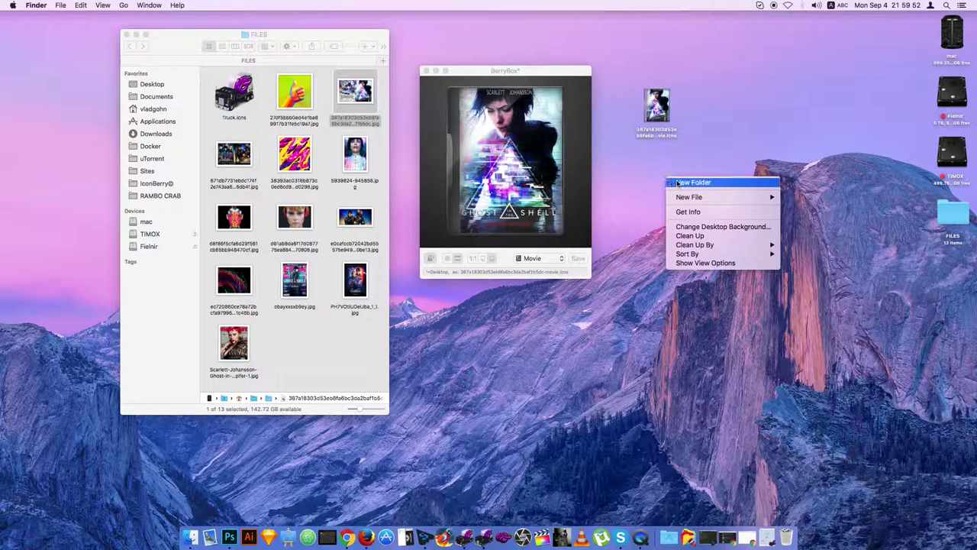
pyautogui.click(682, 184)
pyautogui.moveTo(668, 183); pyautogui.dragTo(671, 189)
pyautogui.rightClick(672, 188)
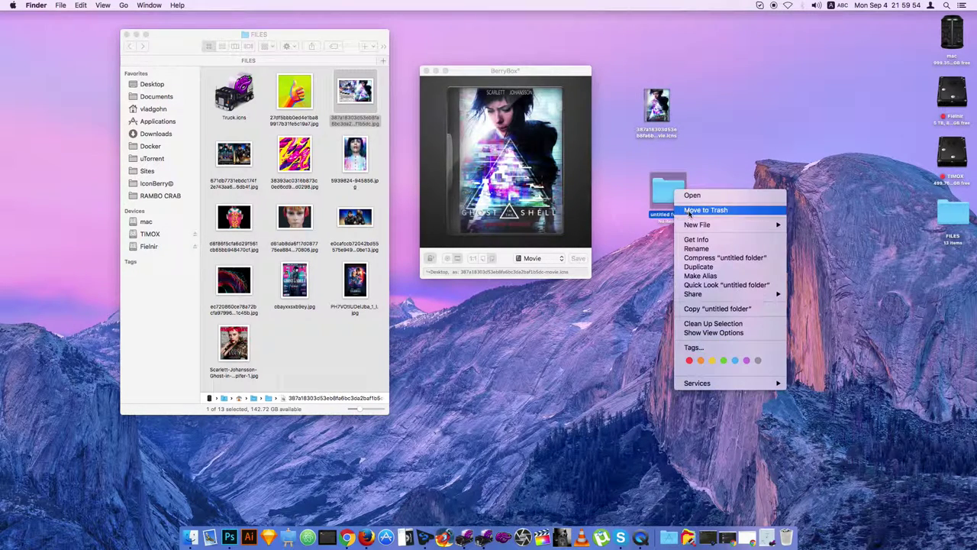
pyautogui.click(697, 239)
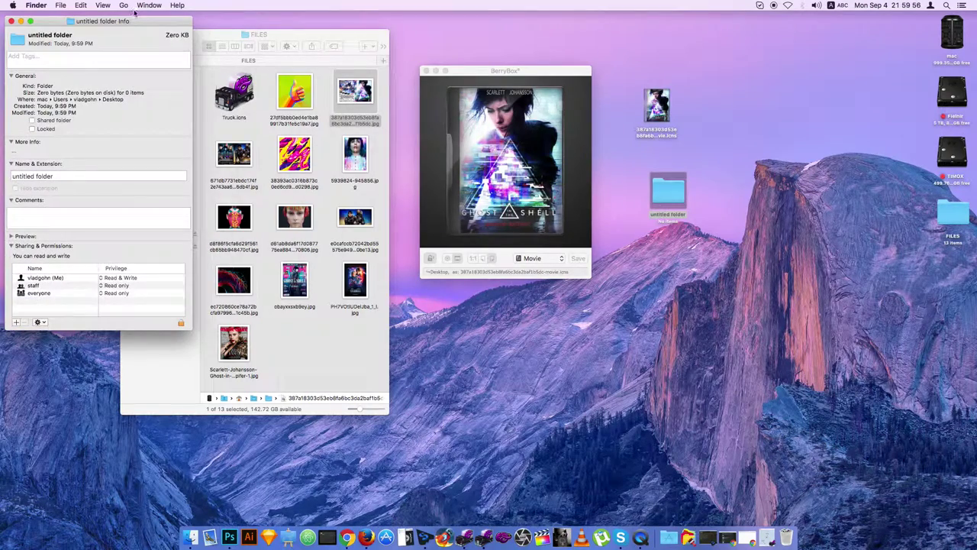
# - Apply the saved Ghost in the Shell icon to the untitled folder through its info window and preview the folder
pyautogui.moveTo(655, 124); pyautogui.dragTo(696, 84)
pyautogui.moveTo(653, 183); pyautogui.dragTo(619, 167)
pyautogui.click(657, 107)
pyautogui.click(639, 182)
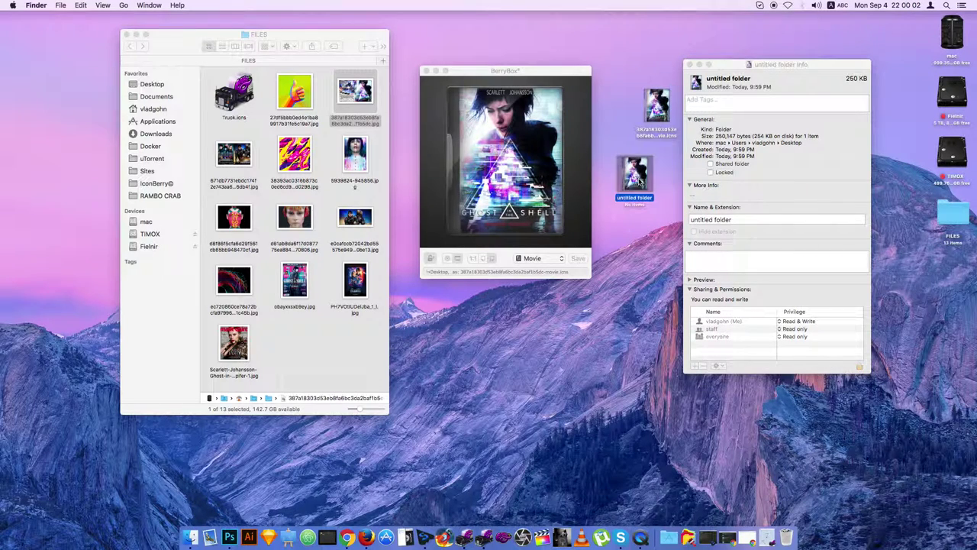
pyautogui.press('space')
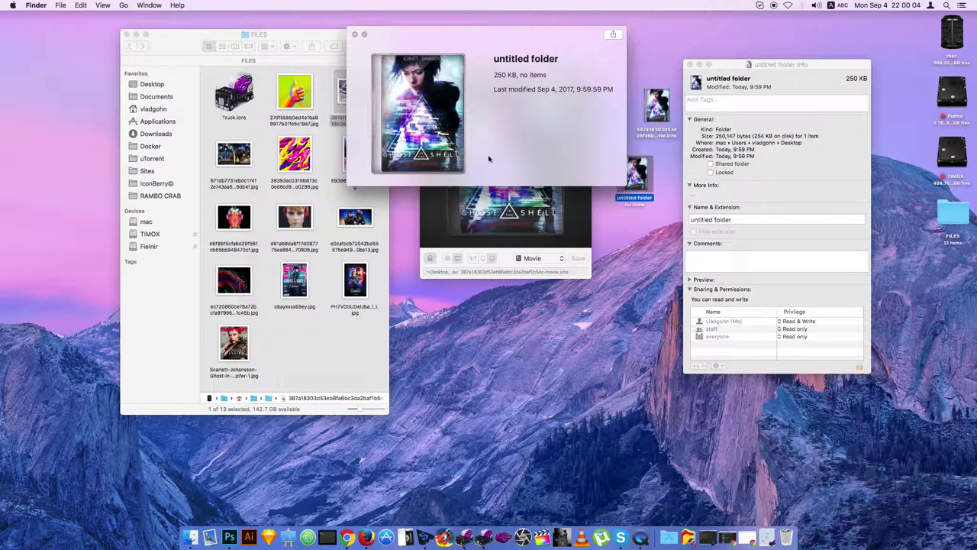
pyautogui.press('space')
# - Remove the saved icon file from the desktop, close the folder's info window and move the untitled folder to the Trash
pyautogui.rightClick(656, 103)
pyautogui.press('Escape')
pyautogui.moveTo(639, 182)
pyautogui.mouseDown()
pyautogui.moveTo(625, 109)
pyautogui.moveTo(643, 196)
pyautogui.mouseUp()
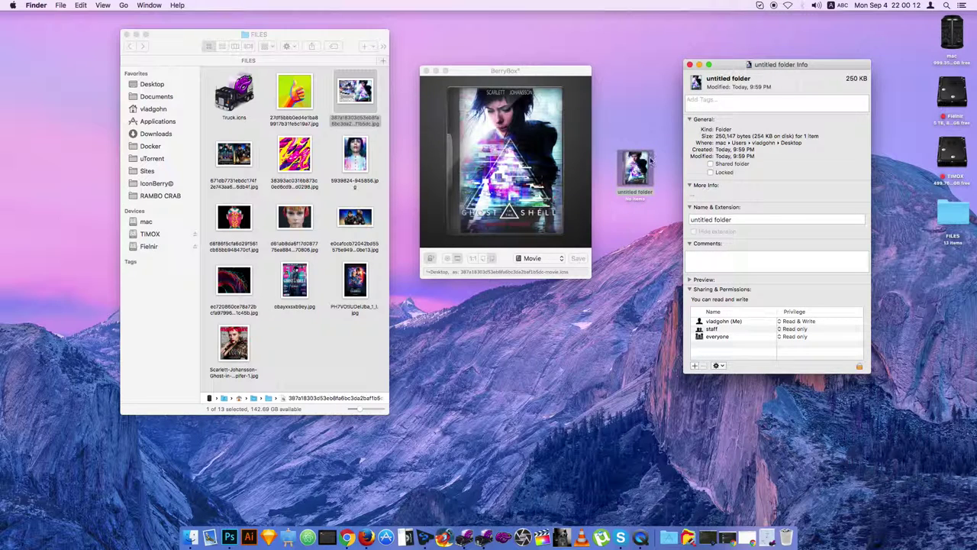
pyautogui.moveTo(652, 161); pyautogui.dragTo(665, 109)
pyautogui.moveTo(718, 64); pyautogui.dragTo(703, 113)
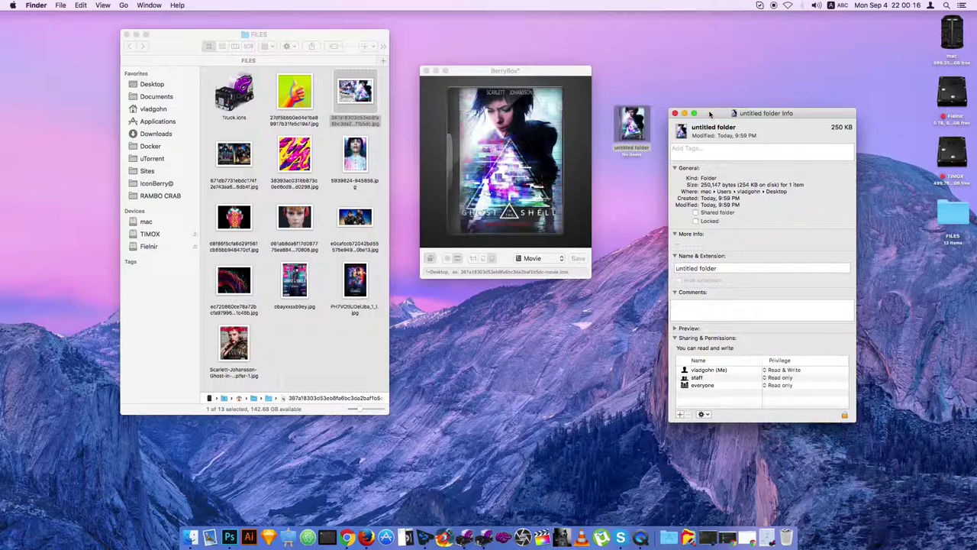
pyautogui.click(675, 113)
pyautogui.moveTo(632, 126); pyautogui.dragTo(682, 125)
pyautogui.rightClick(680, 122)
pyautogui.click(719, 146)
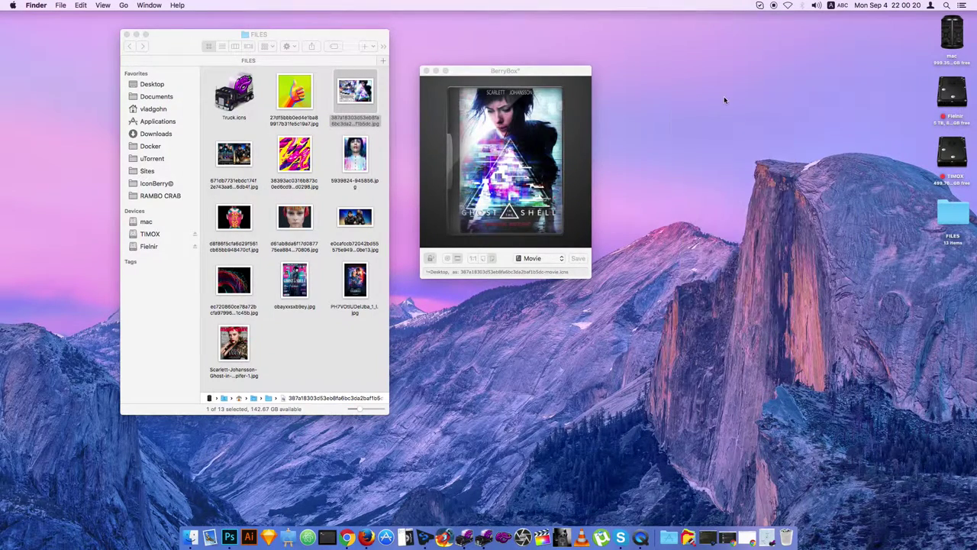
# - Load the Valerian DVD cover image into the Movie theme and switch between its front-cover and back-cover crops
pyautogui.click(546, 161)
pyautogui.moveTo(226, 162); pyautogui.dragTo(559, 199)
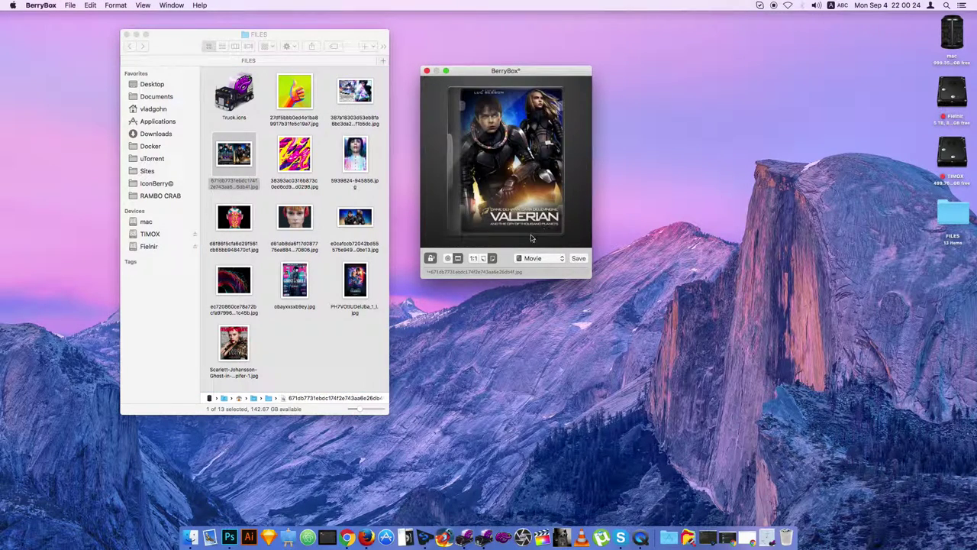
pyautogui.click(483, 259)
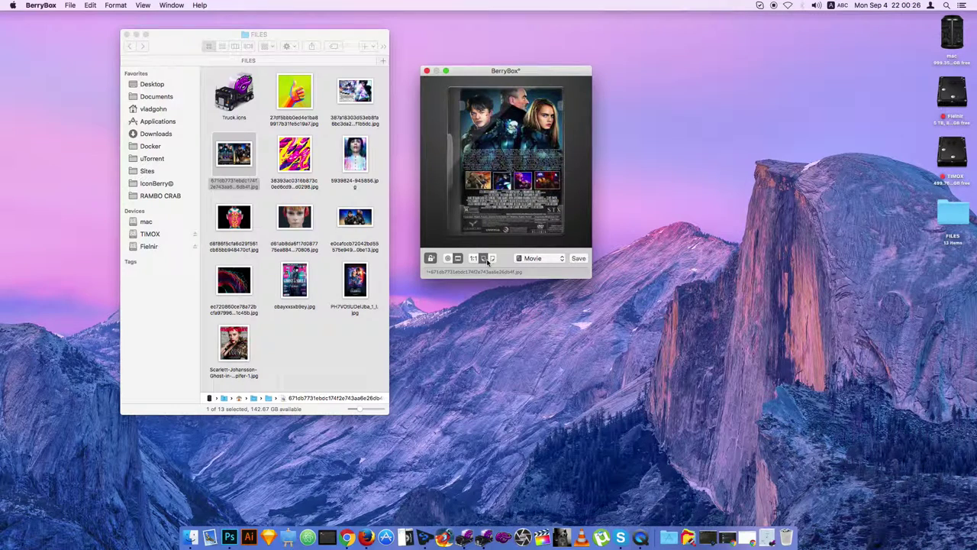
pyautogui.click(491, 259)
pyautogui.click(483, 259)
# - Load the colourful-haired portrait at 1:1 and unlock its proportions so the whole picture is fitted into the case
pyautogui.click(429, 258)
pyautogui.moveTo(293, 226); pyautogui.dragTo(477, 235)
pyautogui.click(470, 258)
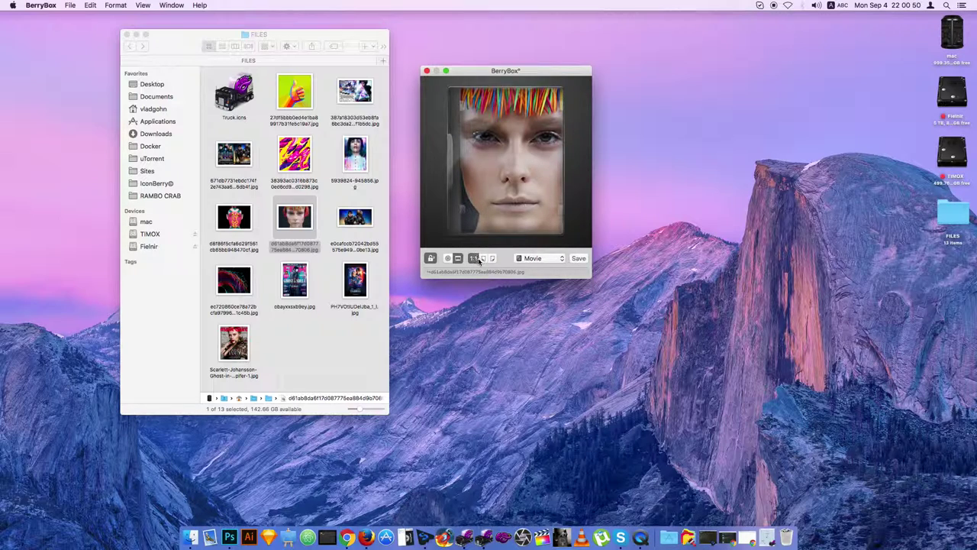
pyautogui.click(432, 259)
pyautogui.click(430, 259)
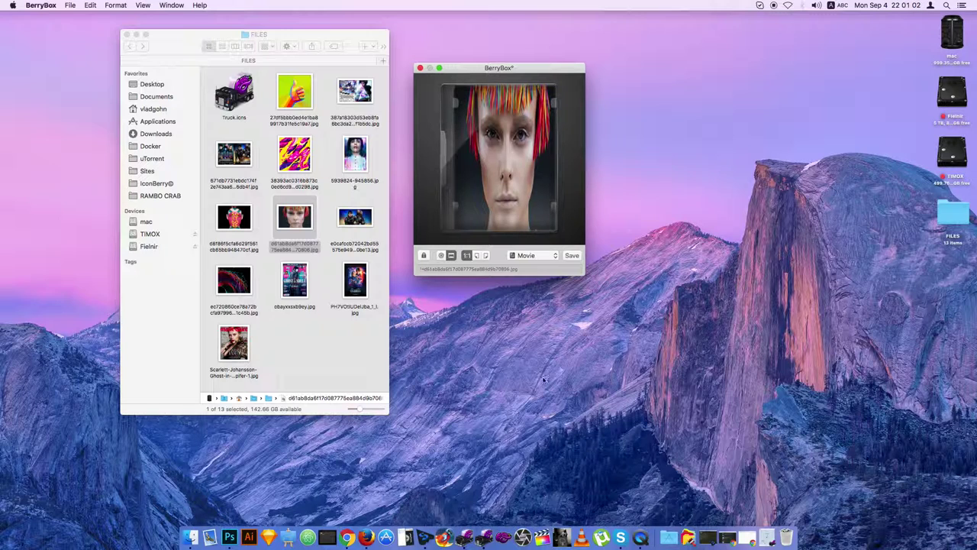
# - Restore the minimised ClearCase BerryBox window beside the FILES window, load the 5939824-945856.jpg poster and replace it with the Valerian cover
pyautogui.click(766, 537)
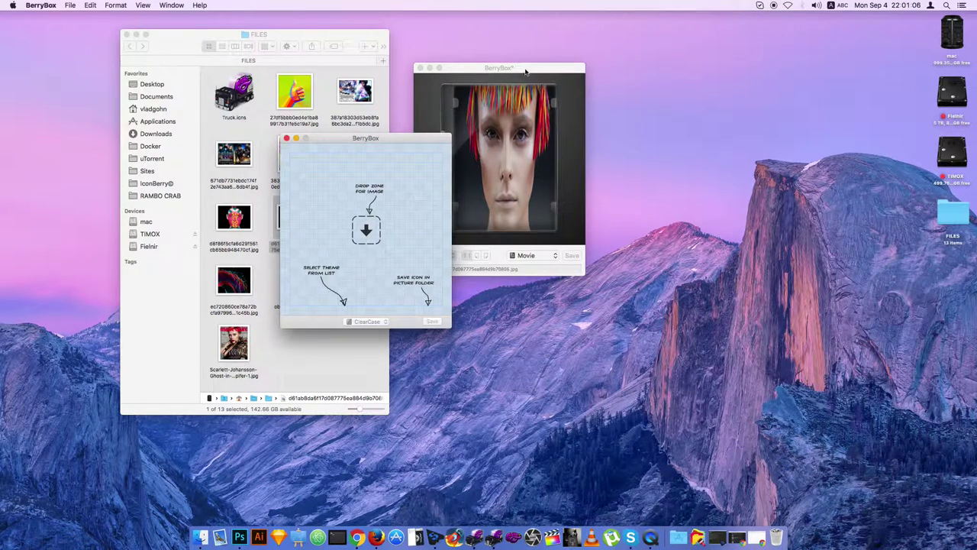
pyautogui.moveTo(402, 142); pyautogui.dragTo(550, 88)
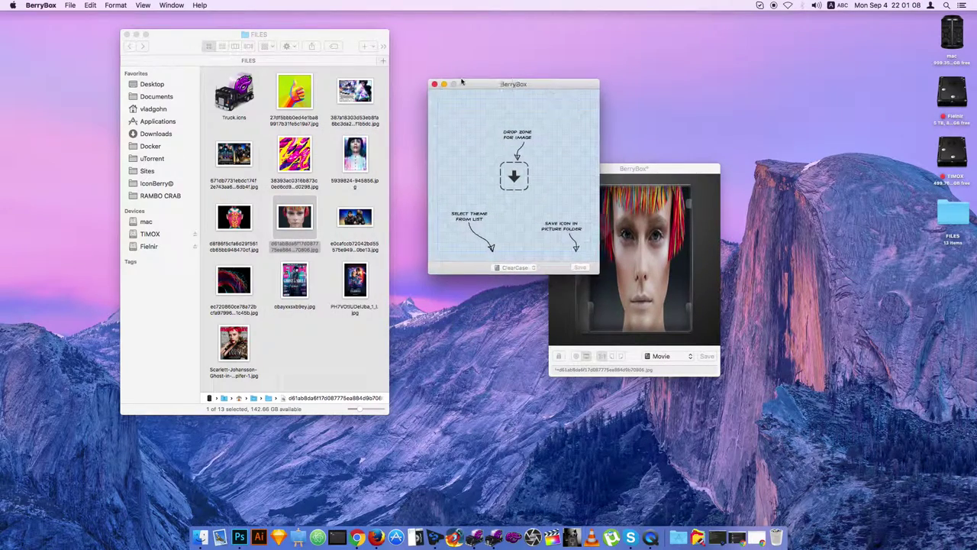
pyautogui.moveTo(354, 152); pyautogui.dragTo(525, 171)
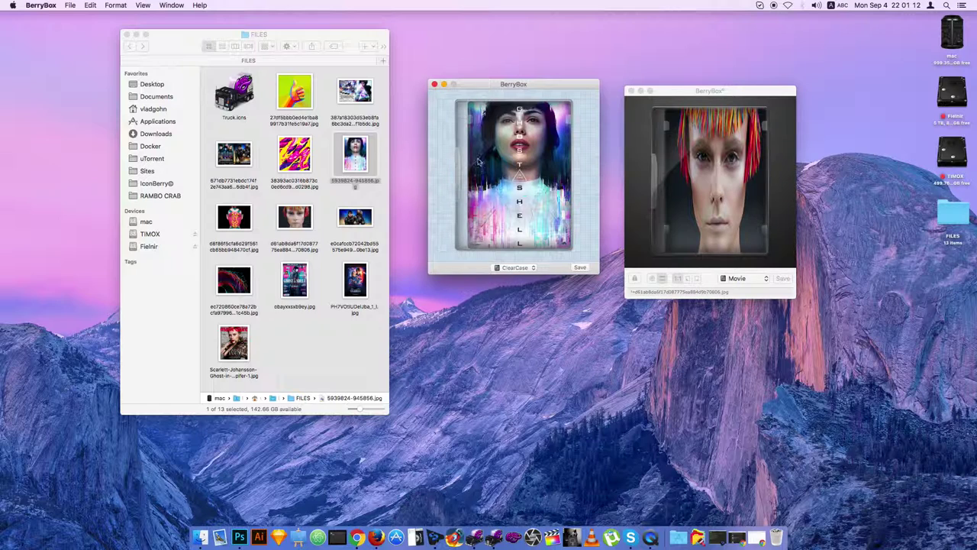
pyautogui.moveTo(234, 153); pyautogui.dragTo(515, 197)
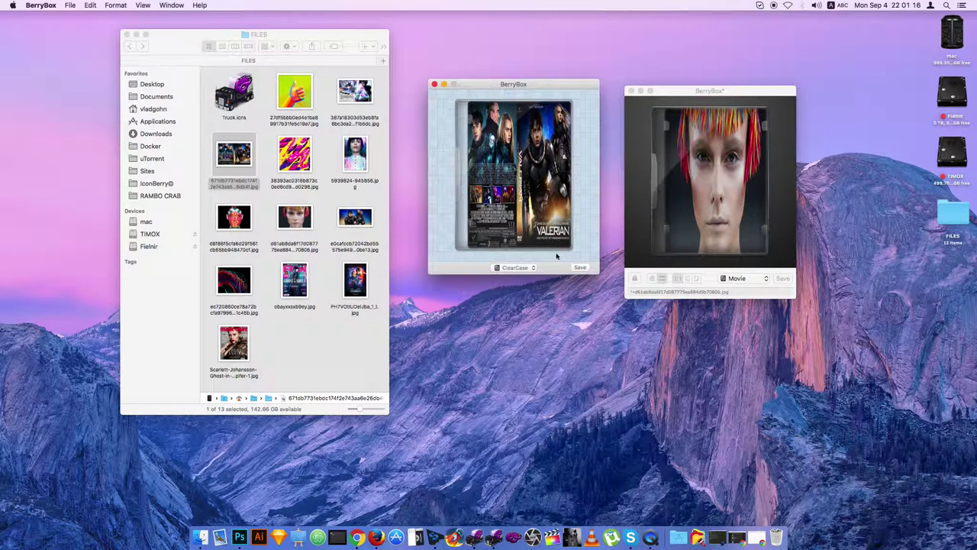
pyautogui.moveTo(458, 269); pyautogui.dragTo(438, 267)
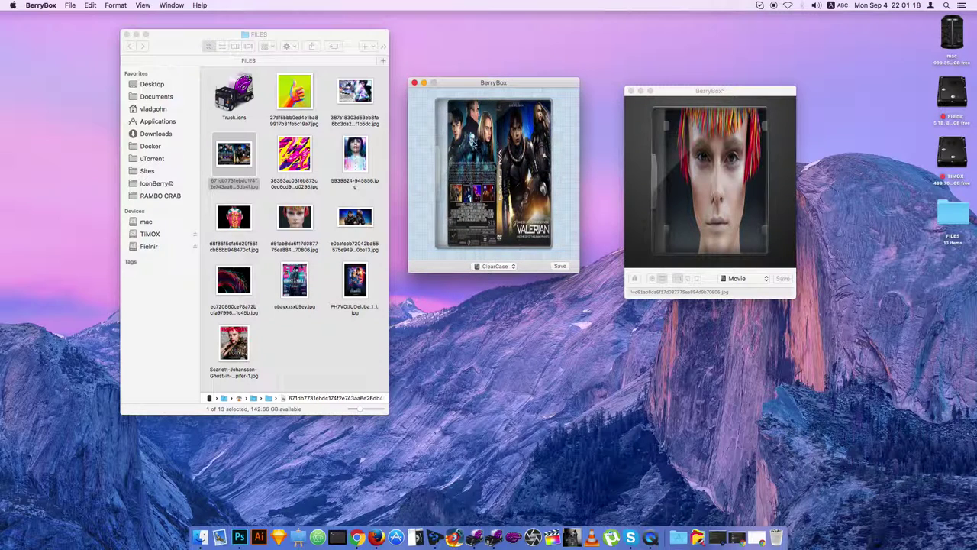
# - Close the ClearCase window, move the Movie-theme window beside the FILES window and toggle the proportions lock for the portrait
pyautogui.click(653, 303)
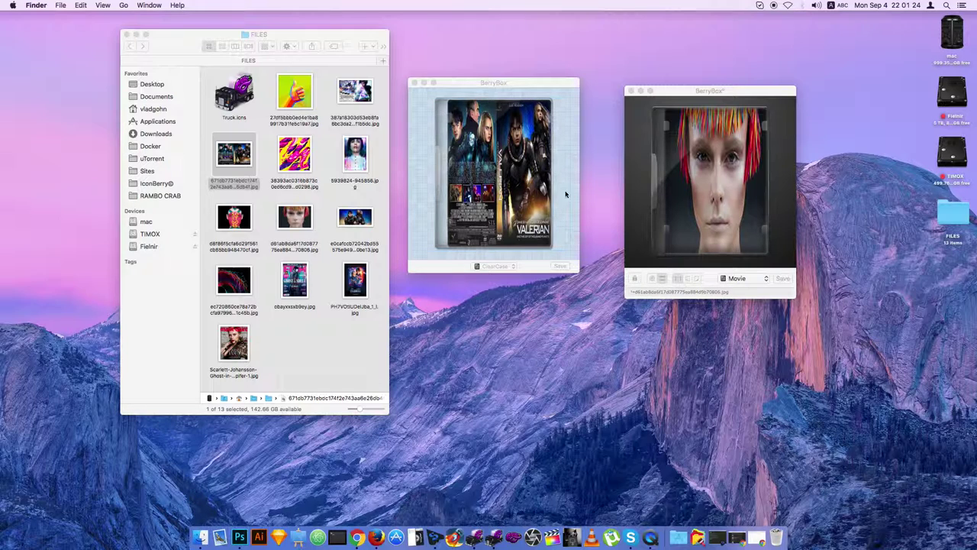
pyautogui.click(415, 83)
pyautogui.moveTo(634, 278); pyautogui.dragTo(431, 254)
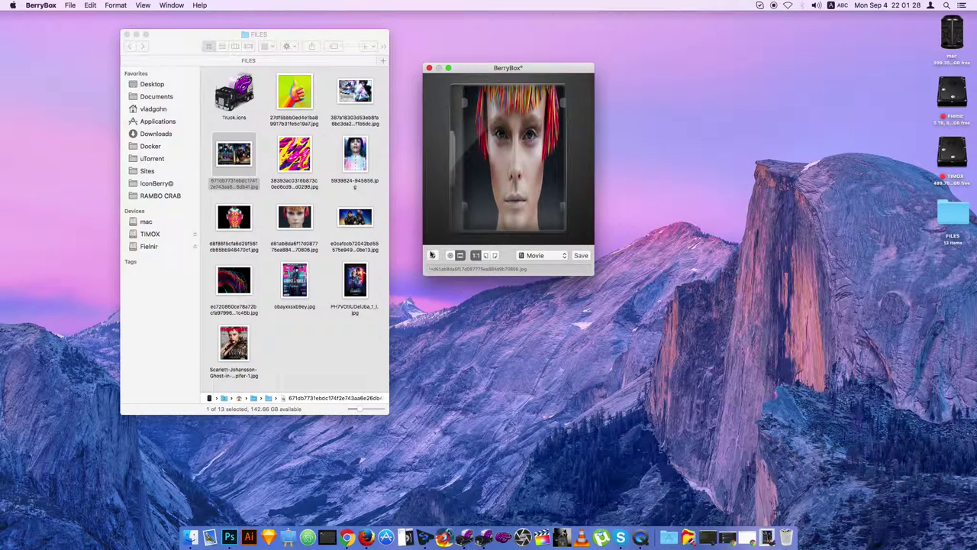
pyautogui.click(432, 257)
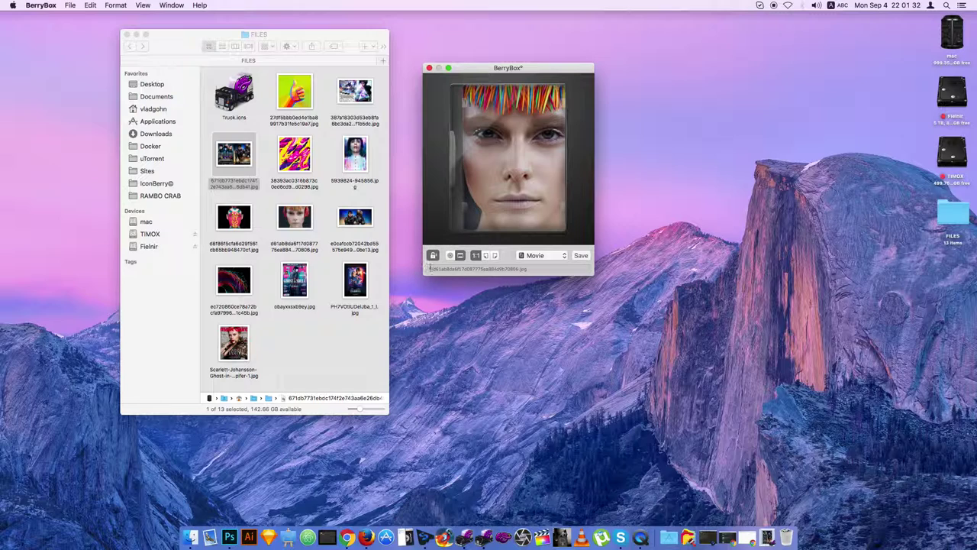
# - Reload the colourful-haired portrait, save its Movie icon to the desktop and move the saved file to the Trash
pyautogui.moveTo(452, 268); pyautogui.dragTo(535, 271)
pyautogui.moveTo(294, 223); pyautogui.dragTo(484, 237)
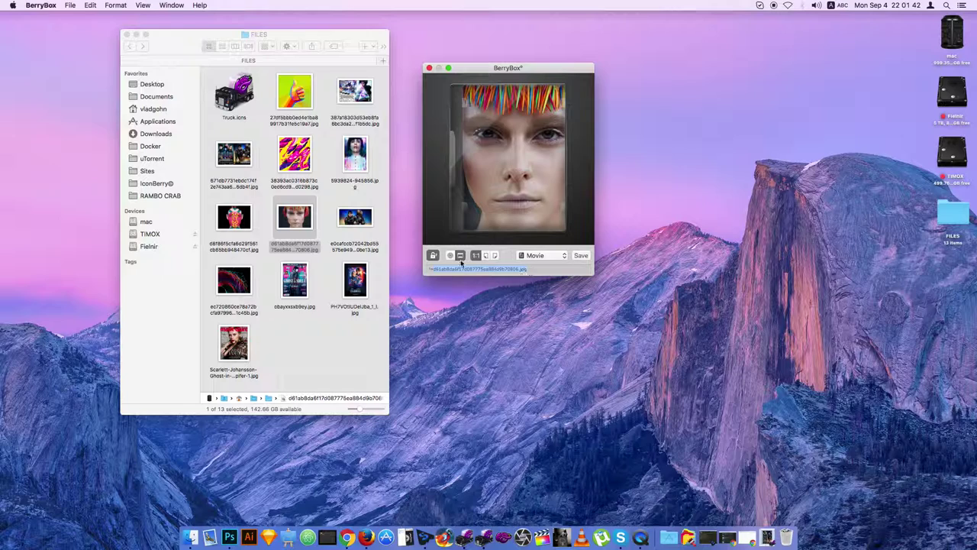
pyautogui.click(580, 255)
pyautogui.moveTo(452, 268); pyautogui.dragTo(425, 268)
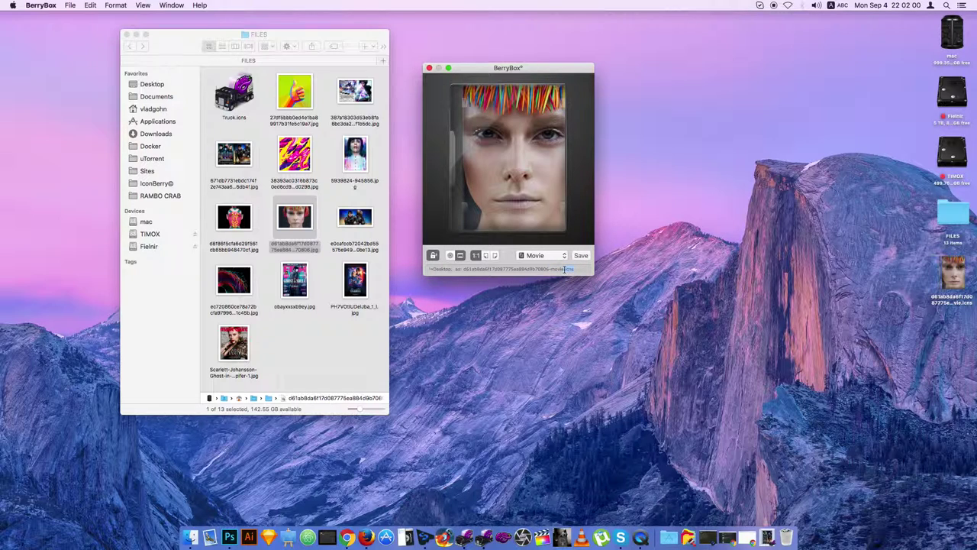
pyautogui.moveTo(963, 283); pyautogui.dragTo(786, 538)
# - Switch to the Paper theme, load the pink-and-yellow pattern image and toggle the proportions lock on and off
pyautogui.click(542, 255)
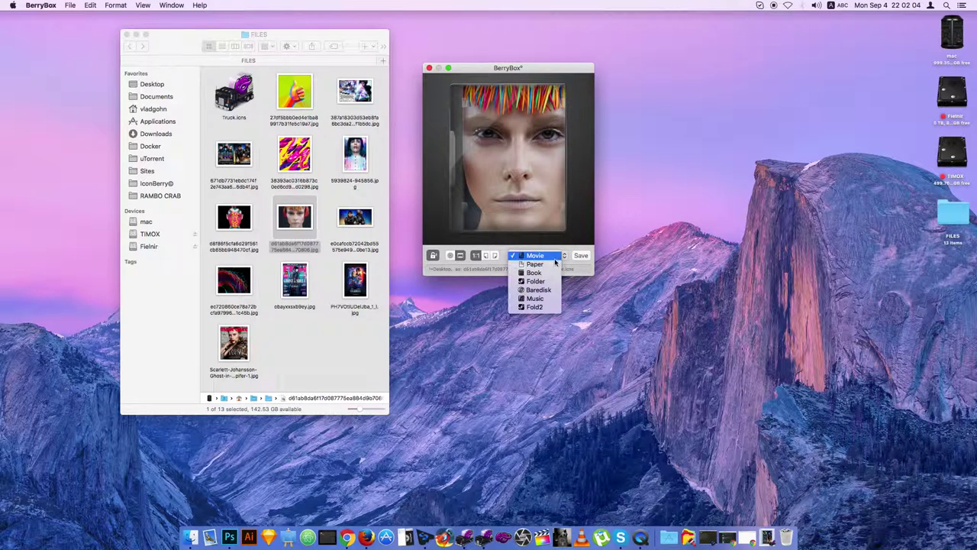
pyautogui.click(543, 264)
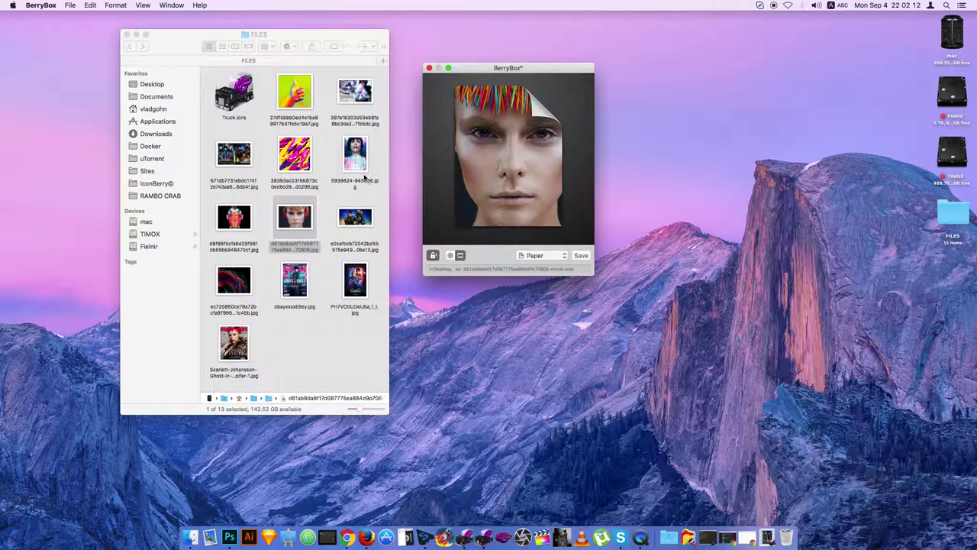
pyautogui.moveTo(309, 155); pyautogui.dragTo(502, 208)
pyautogui.click(432, 255)
pyautogui.click(433, 255)
pyautogui.click(433, 256)
pyautogui.click(432, 255)
pyautogui.click(433, 255)
# - Load 5939824-945856.jpg, replace it with the obayxxsxb9ey.jpg magazine cover, save its Paper icon and place the file near the BerryBox window
pyautogui.moveTo(362, 153); pyautogui.dragTo(511, 189)
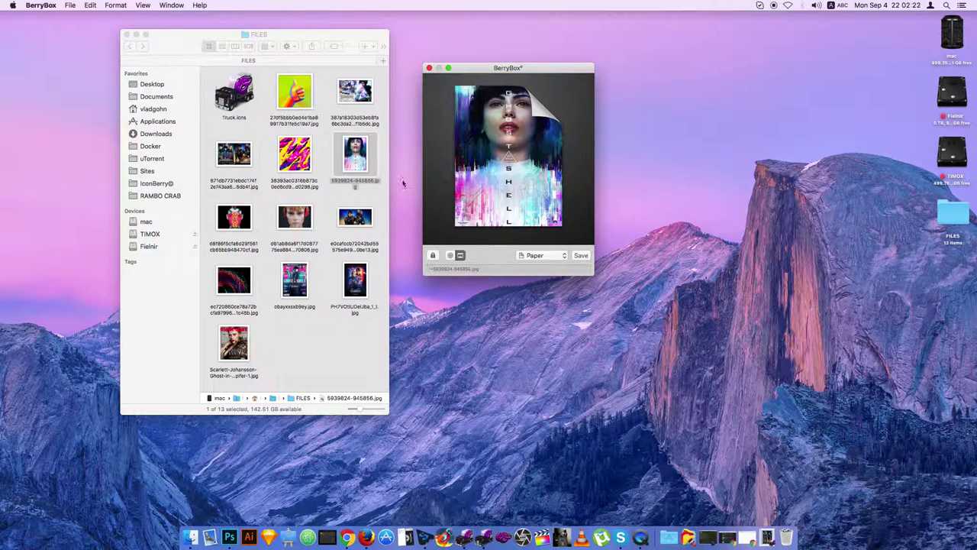
pyautogui.moveTo(294, 281); pyautogui.dragTo(555, 208)
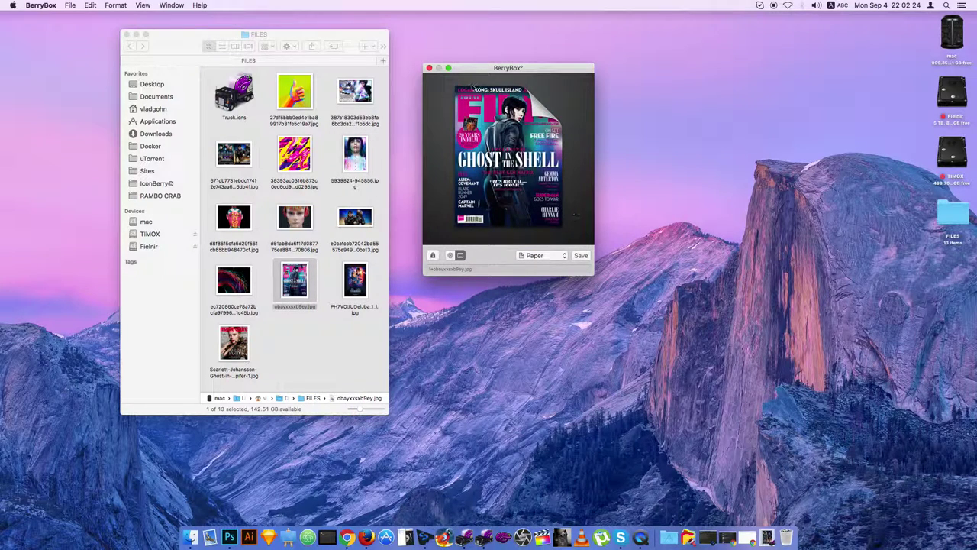
pyautogui.click(581, 255)
pyautogui.moveTo(956, 273); pyautogui.dragTo(687, 132)
pyautogui.click(558, 167)
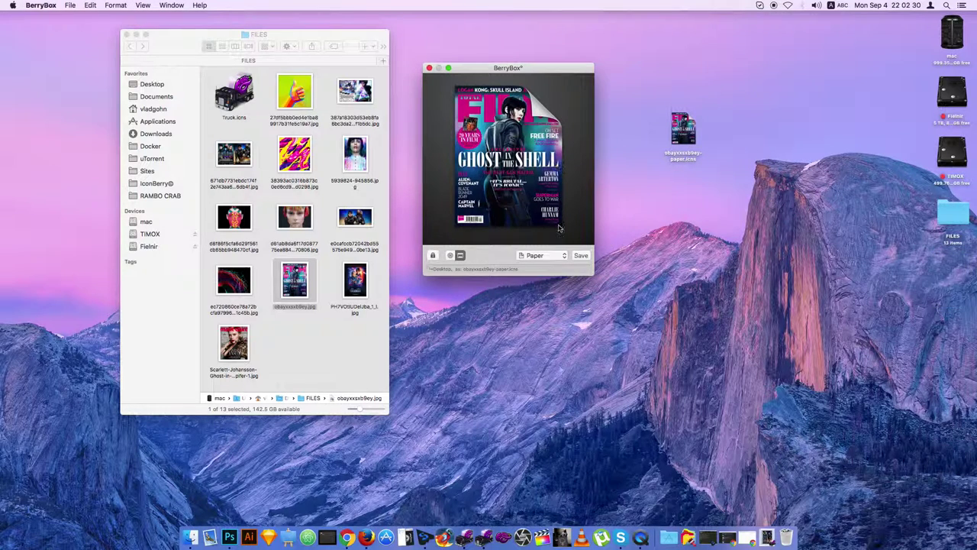
# - Switch to the Book theme, load the Marie Claire cover, save its icon and place the file beside the Paper icon
pyautogui.click(544, 256)
pyautogui.click(534, 264)
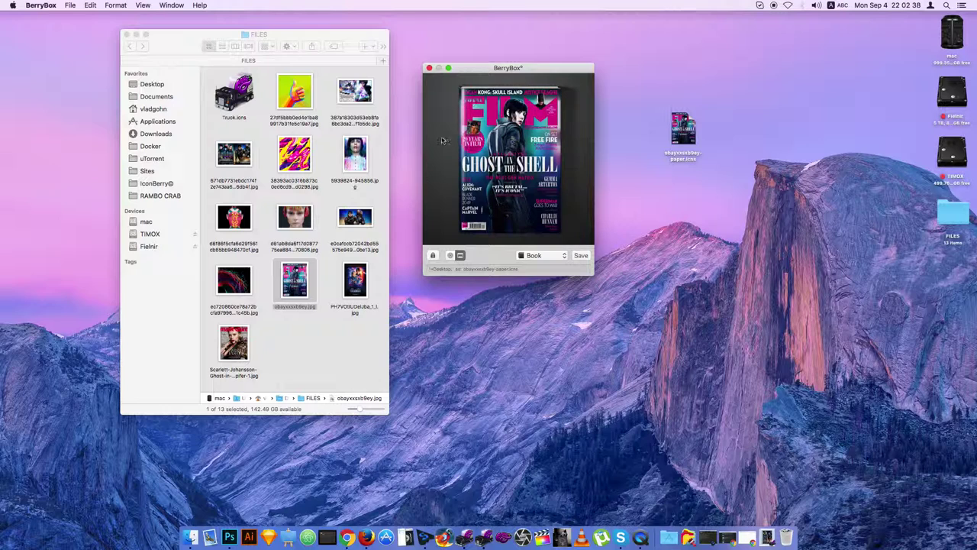
pyautogui.moveTo(227, 351); pyautogui.dragTo(530, 231)
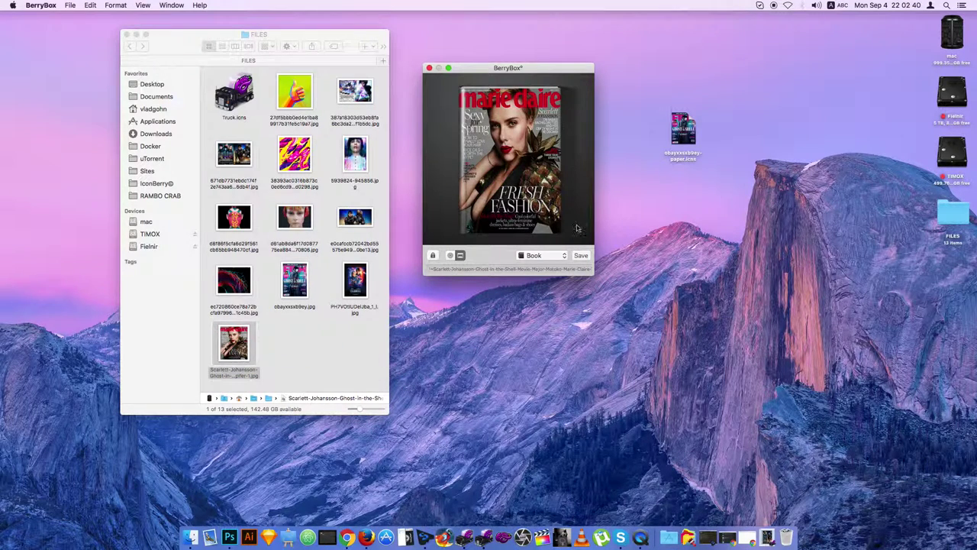
pyautogui.click(580, 256)
pyautogui.moveTo(954, 283); pyautogui.dragTo(653, 105)
pyautogui.click(646, 48)
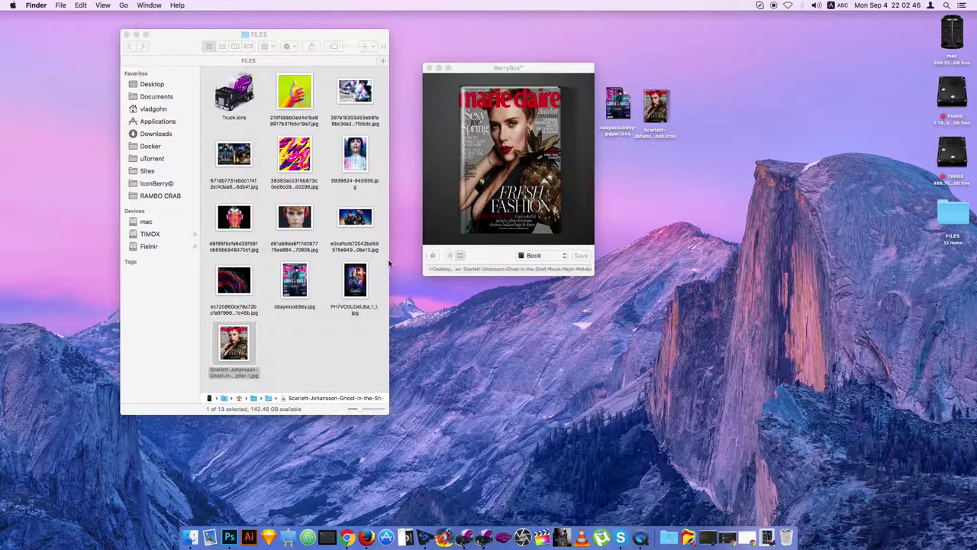
# - Switch to the Folder theme, toggle the proportions lock and load the colourful-haired portrait onto the folder
pyautogui.click(564, 255)
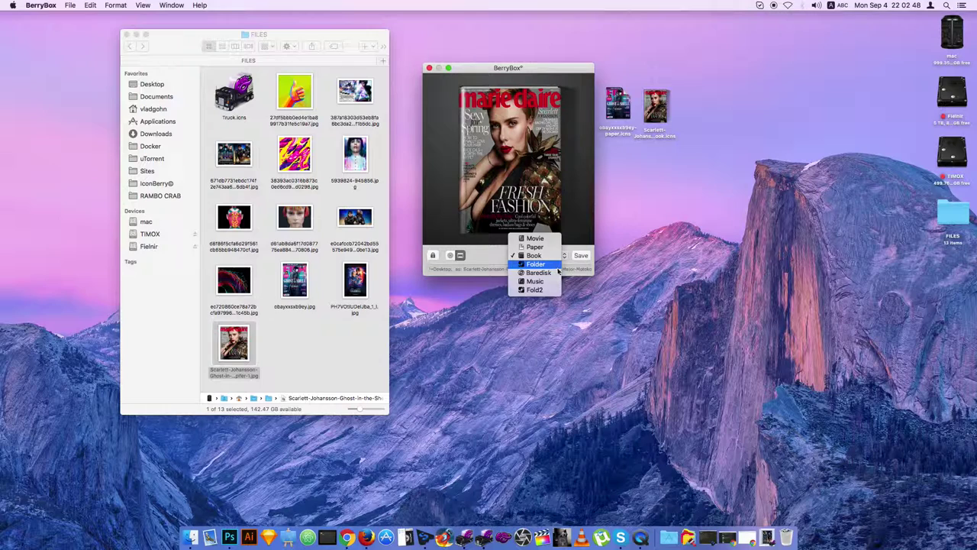
pyautogui.click(555, 264)
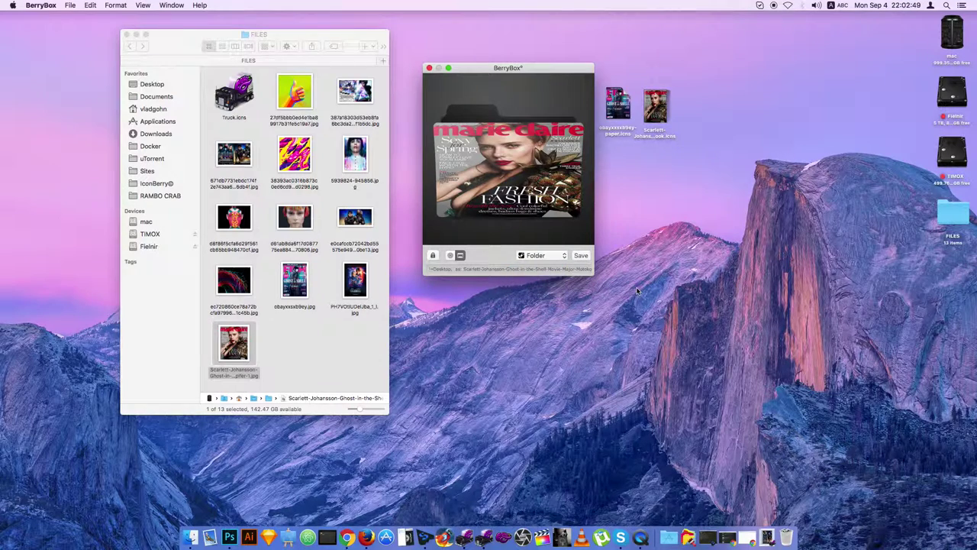
pyautogui.click(434, 256)
pyautogui.moveTo(305, 217); pyautogui.dragTo(564, 219)
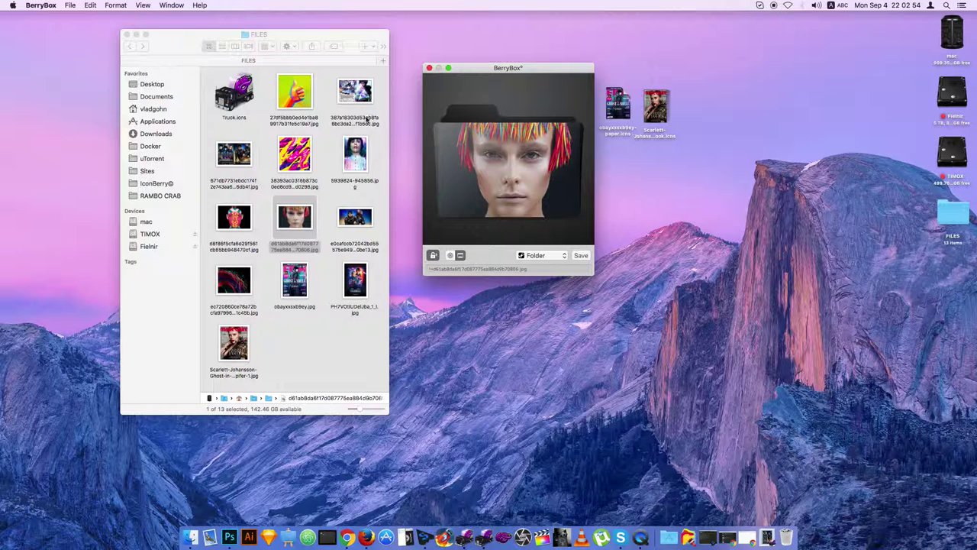
# - Replace the portrait with the Valerian landscape image, save its Folder icon and place the file beside the Book icon
pyautogui.moveTo(367, 119); pyautogui.dragTo(510, 200)
pyautogui.moveTo(359, 216); pyautogui.dragTo(534, 206)
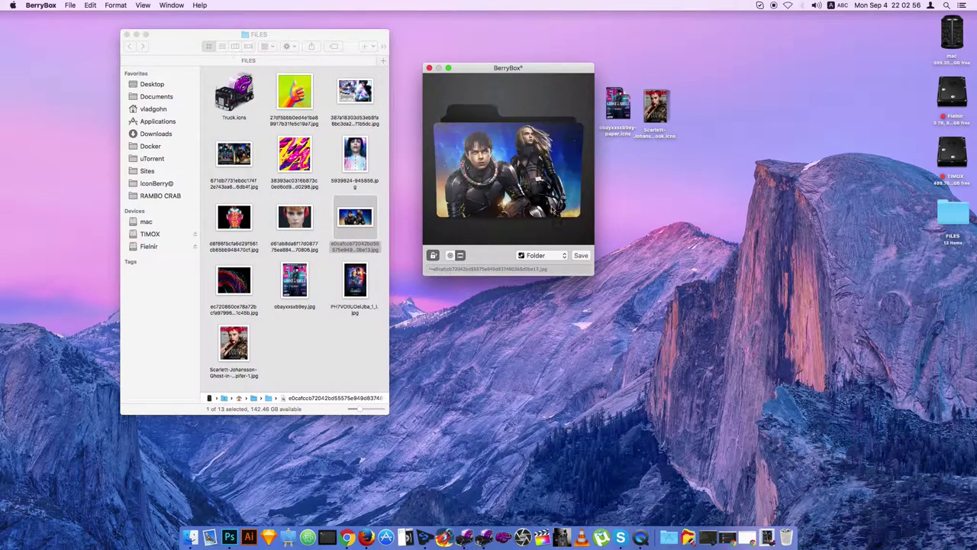
pyautogui.click(581, 254)
pyautogui.moveTo(947, 271); pyautogui.dragTo(706, 107)
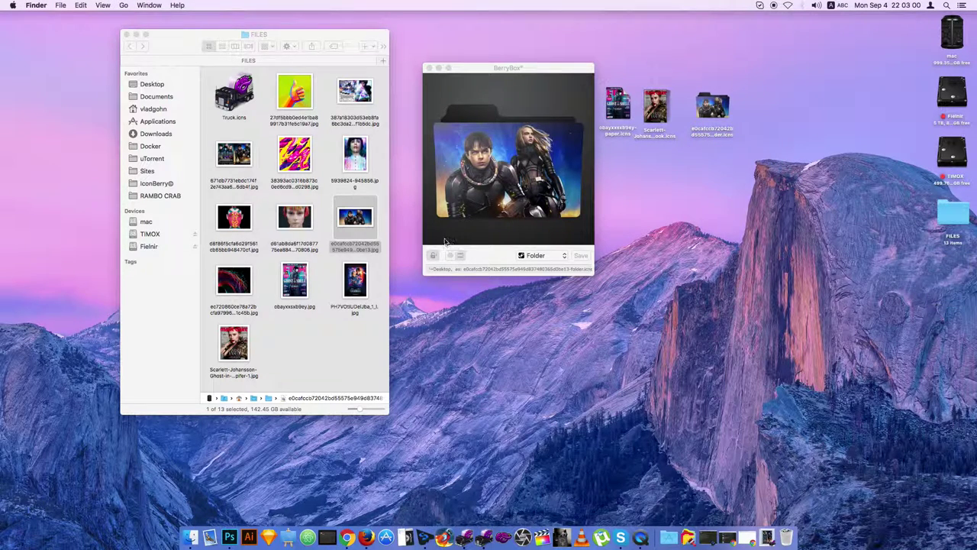
# - Load the colourful curved-lines image onto the folder, toggle the proportions lock and switch to the Baredisk theme
pyautogui.moveTo(234, 280); pyautogui.dragTo(548, 242)
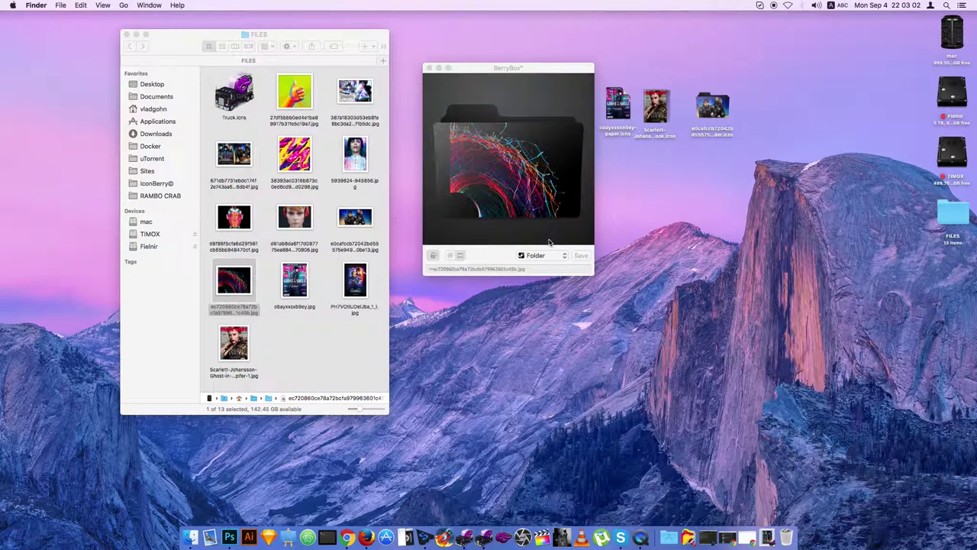
pyautogui.click(433, 257)
pyautogui.click(561, 248)
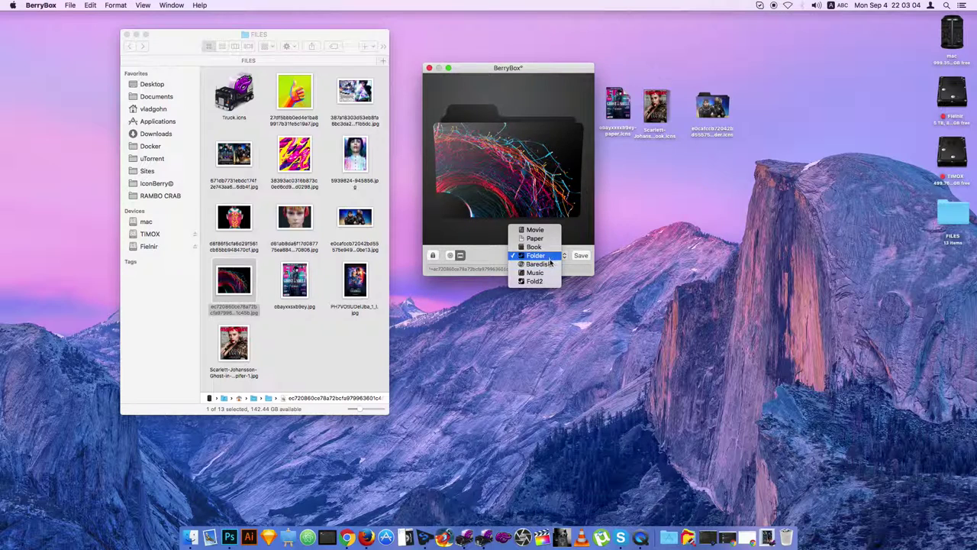
pyautogui.click(538, 265)
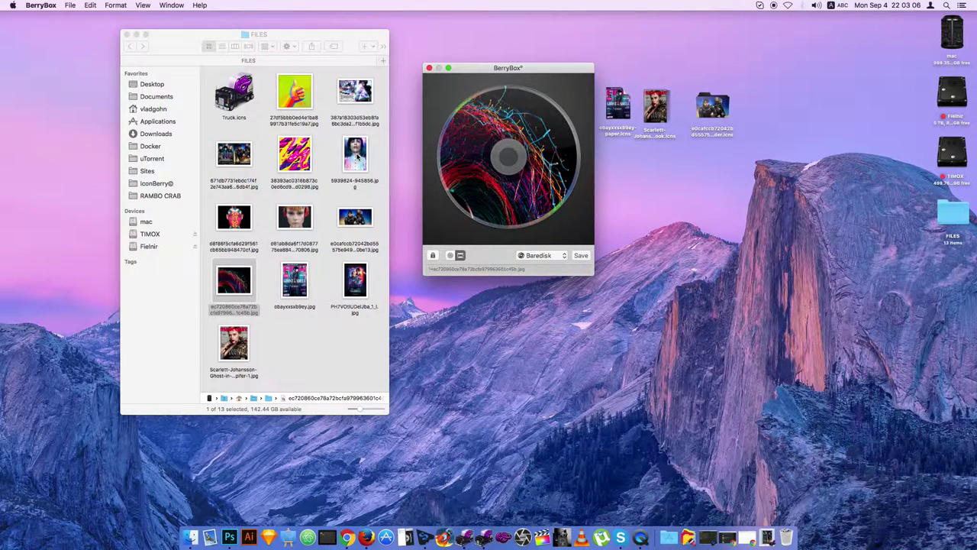
# - Try 5939824-945856.jpg on the disk, toggle the proportions lock, load the Valerian poster, save its icon and place it beside the Folder icon
pyautogui.moveTo(357, 157); pyautogui.dragTo(515, 175)
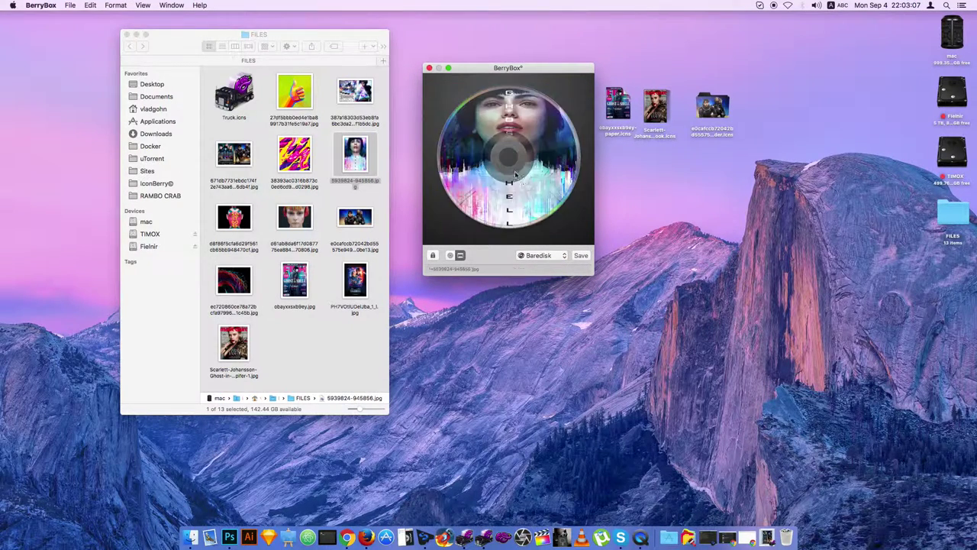
pyautogui.click(433, 256)
pyautogui.moveTo(354, 280); pyautogui.dragTo(511, 164)
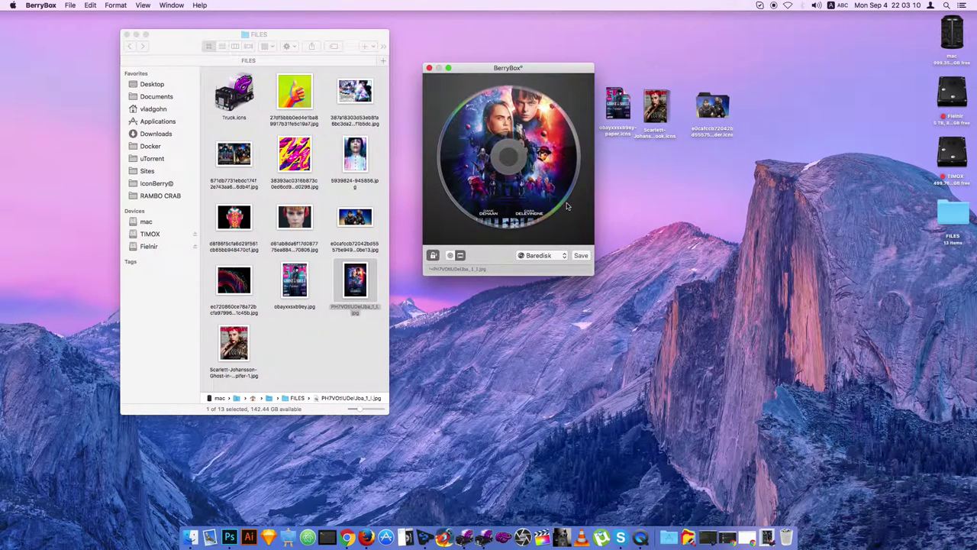
pyautogui.click(581, 255)
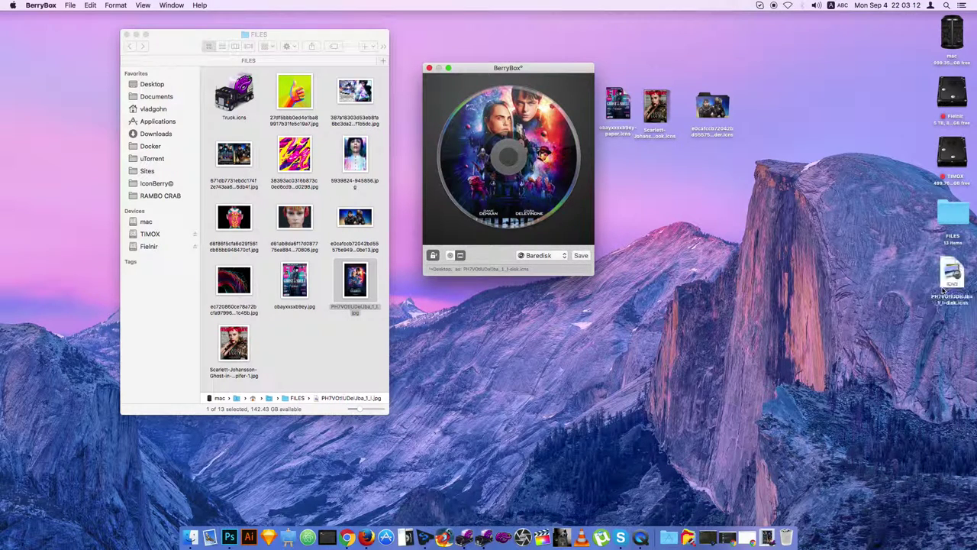
pyautogui.moveTo(955, 284); pyautogui.dragTo(765, 116)
pyautogui.moveTo(536, 167); pyautogui.dragTo(535, 175)
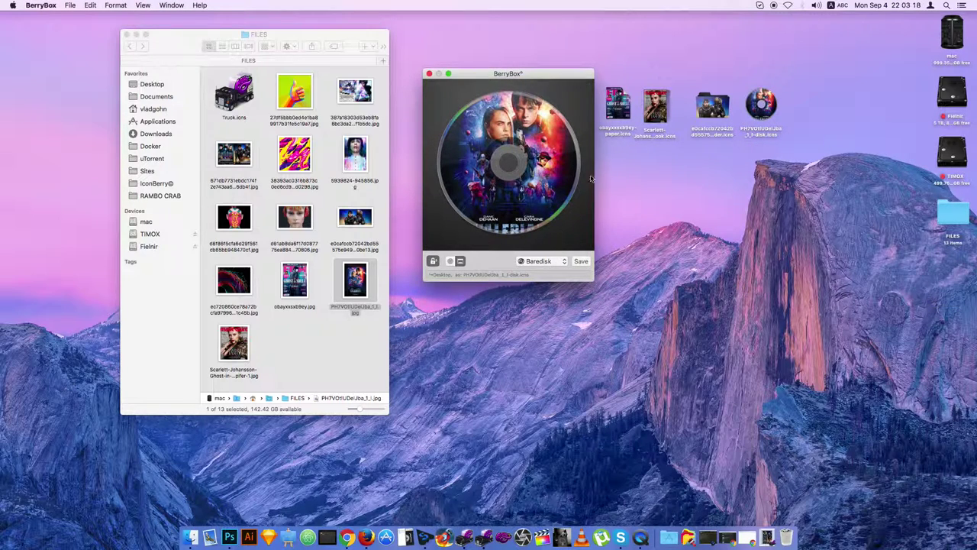
# - Switch to the Music theme, load the colourful-haired portrait, toggle the proportions lock, save the icon and place it beside the disk icon
pyautogui.click(543, 260)
pyautogui.click(561, 270)
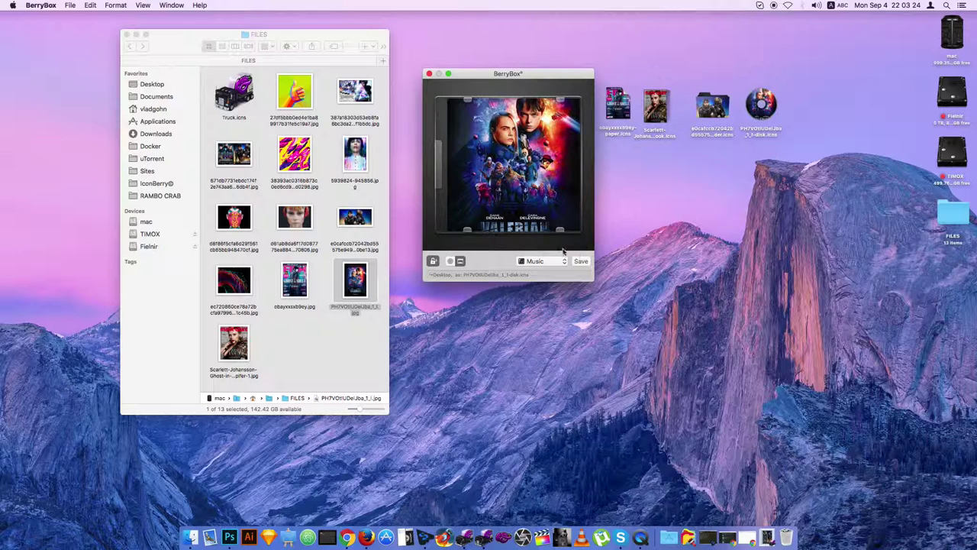
pyautogui.moveTo(303, 248); pyautogui.dragTo(513, 256)
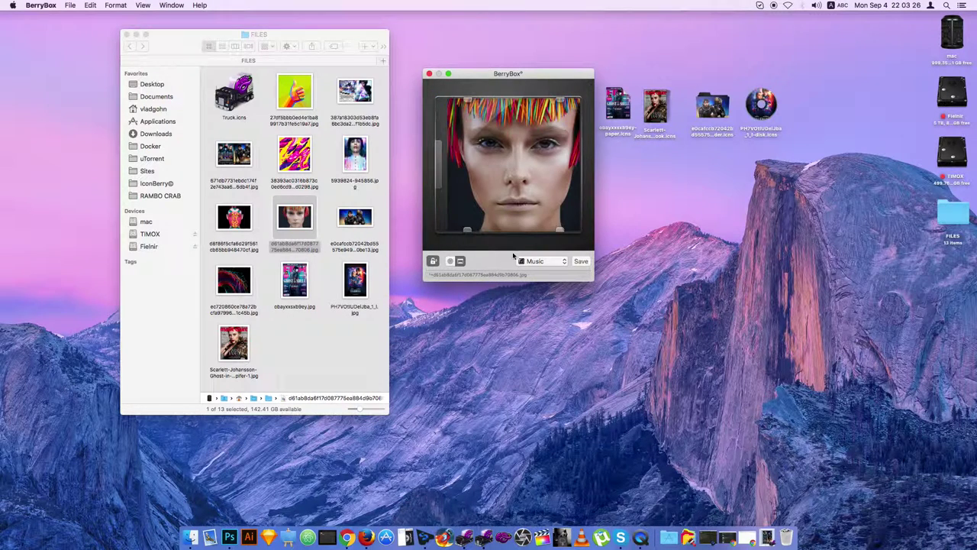
pyautogui.click(433, 260)
pyautogui.click(434, 260)
pyautogui.click(579, 261)
pyautogui.moveTo(952, 273); pyautogui.dragTo(811, 109)
# - Switch to the Fold2 theme and load the Valerian landscape image followed by the Valerian poster
pyautogui.click(541, 260)
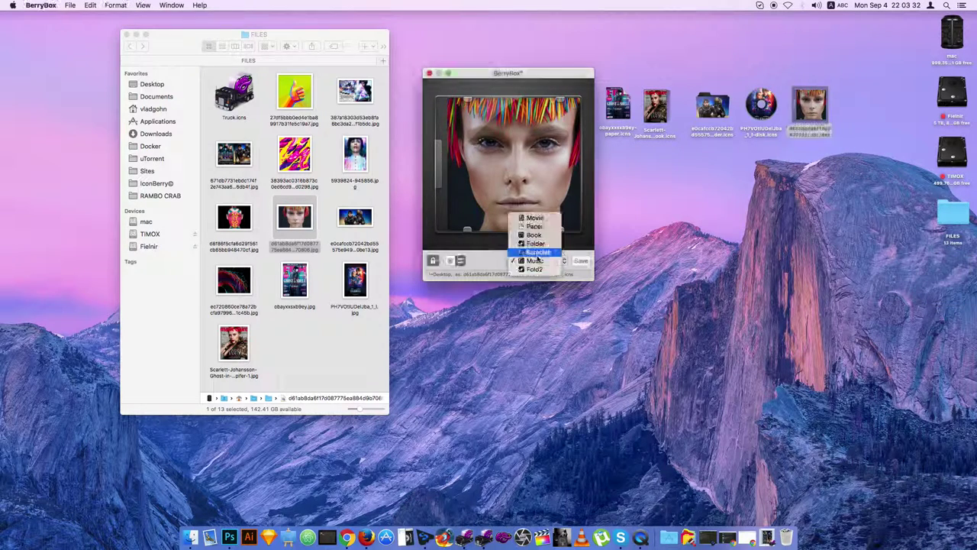
pyautogui.click(551, 270)
pyautogui.moveTo(355, 221); pyautogui.dragTo(508, 203)
pyautogui.moveTo(355, 283); pyautogui.dragTo(542, 195)
pyautogui.click(565, 260)
pyautogui.click(493, 275)
pyautogui.click(538, 260)
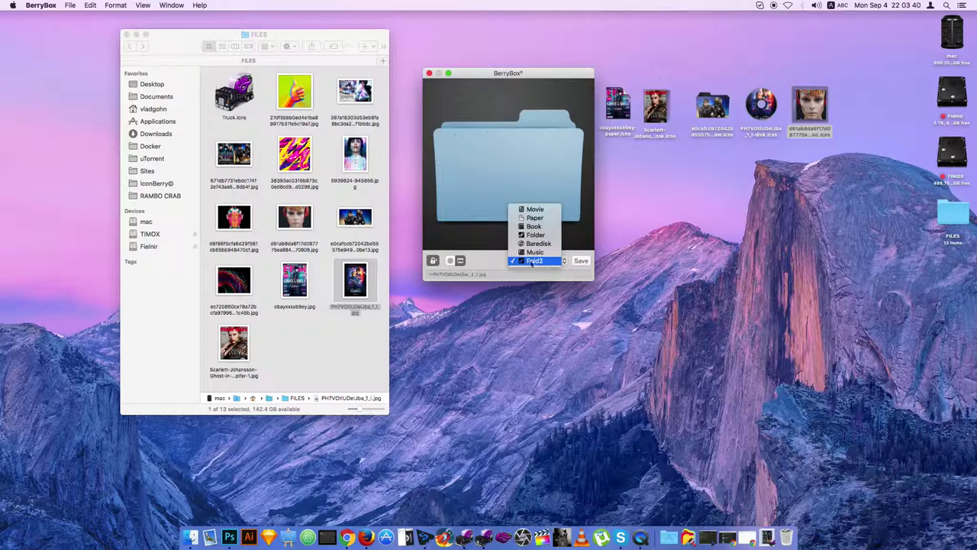
pyautogui.click(486, 269)
pyautogui.click(535, 262)
pyautogui.click(501, 266)
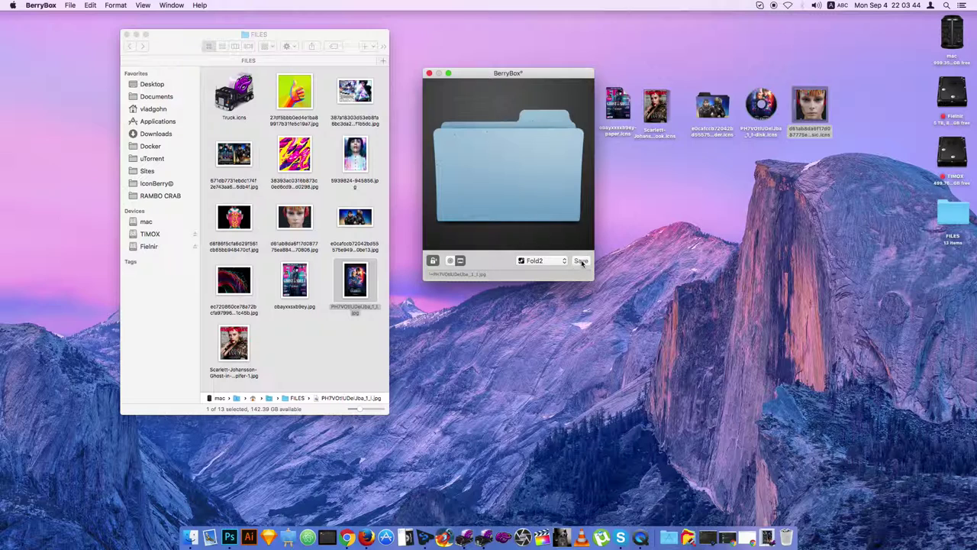
pyautogui.moveTo(524, 73); pyautogui.dragTo(517, 78)
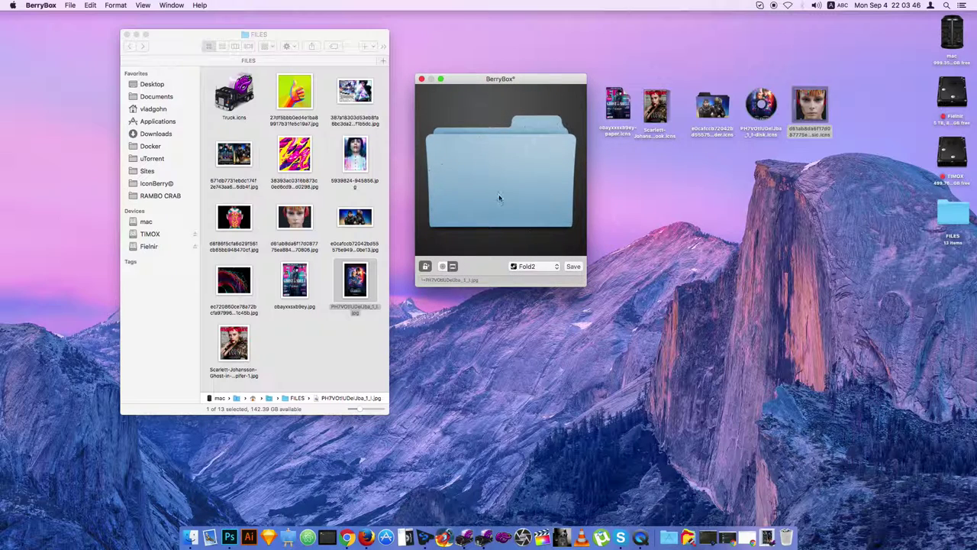
pyautogui.click(535, 266)
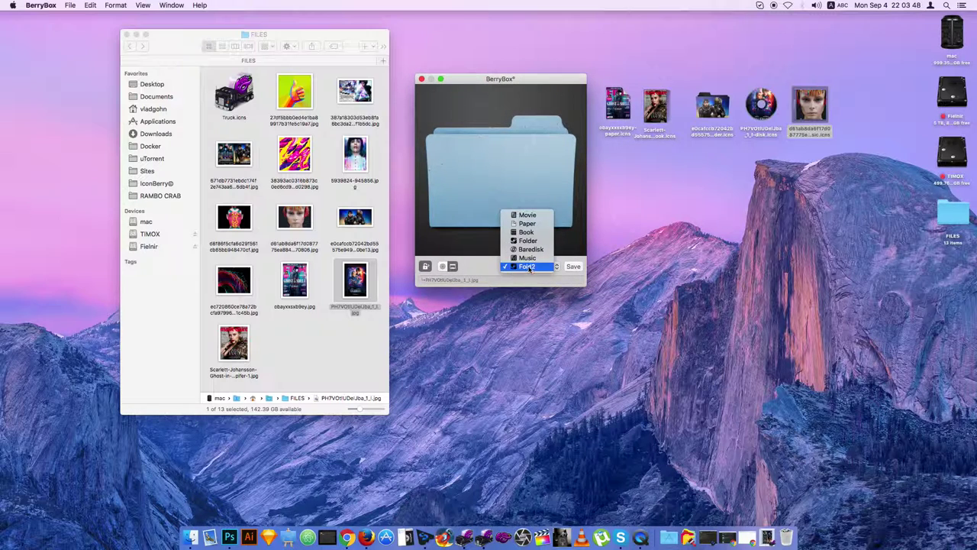
pyautogui.click(490, 277)
pyautogui.click(543, 266)
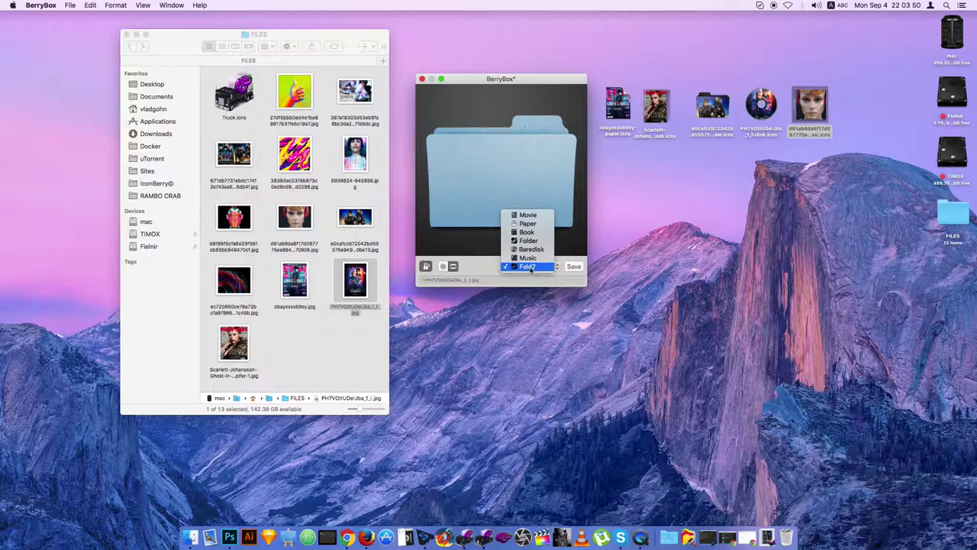
pyautogui.click(554, 297)
# - Save the Fold2 icon to the desktop, place it beside the other icons and move it to the Trash
pyautogui.click(579, 268)
pyautogui.moveTo(950, 271); pyautogui.dragTo(851, 101)
pyautogui.rightClick(856, 111)
pyautogui.click(823, 131)
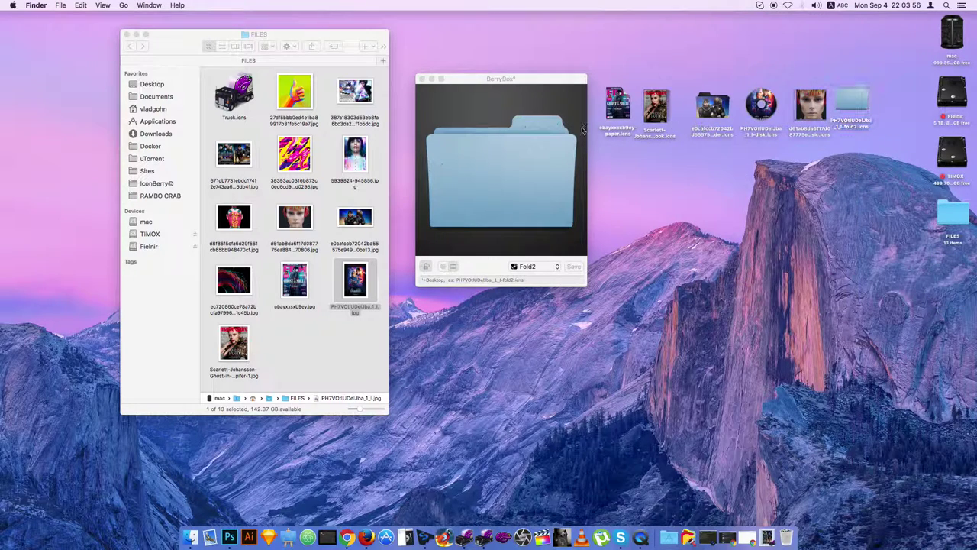
pyautogui.click(474, 180)
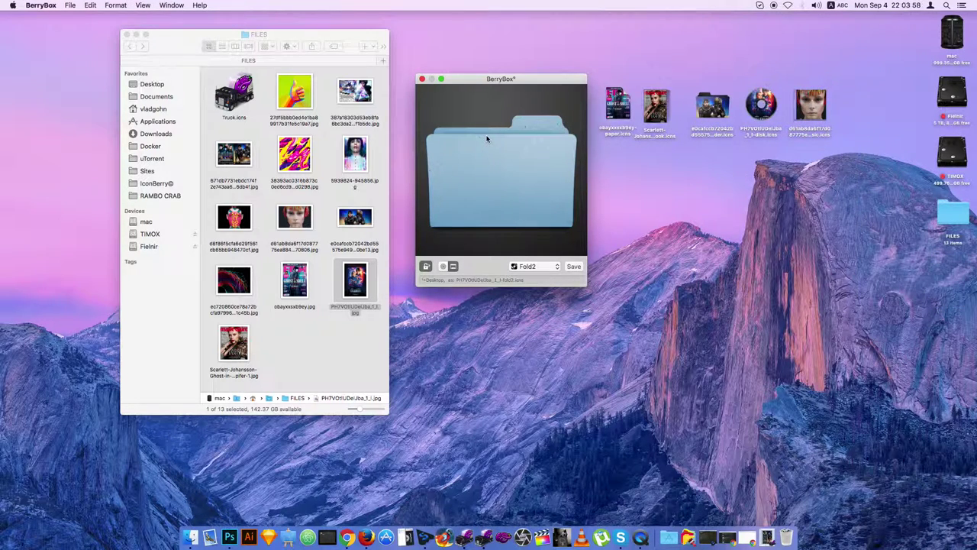